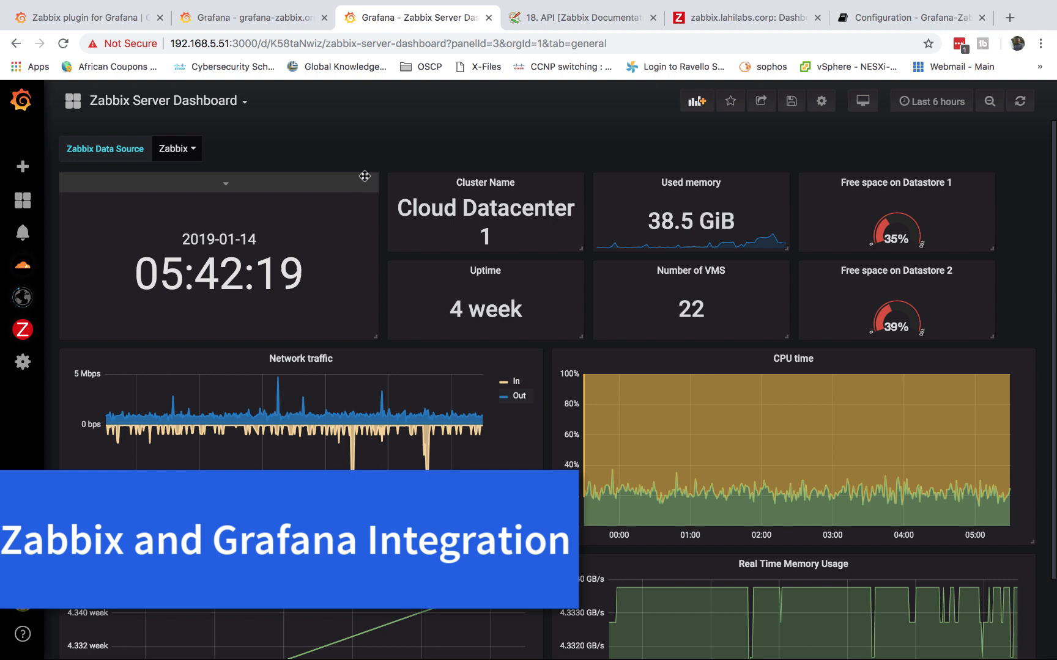
# Look over the Zabbix web dashboard and the zabbix VM's vSphere summary, then return to Grafana
pyautogui.scroll(-3, 290, 286)
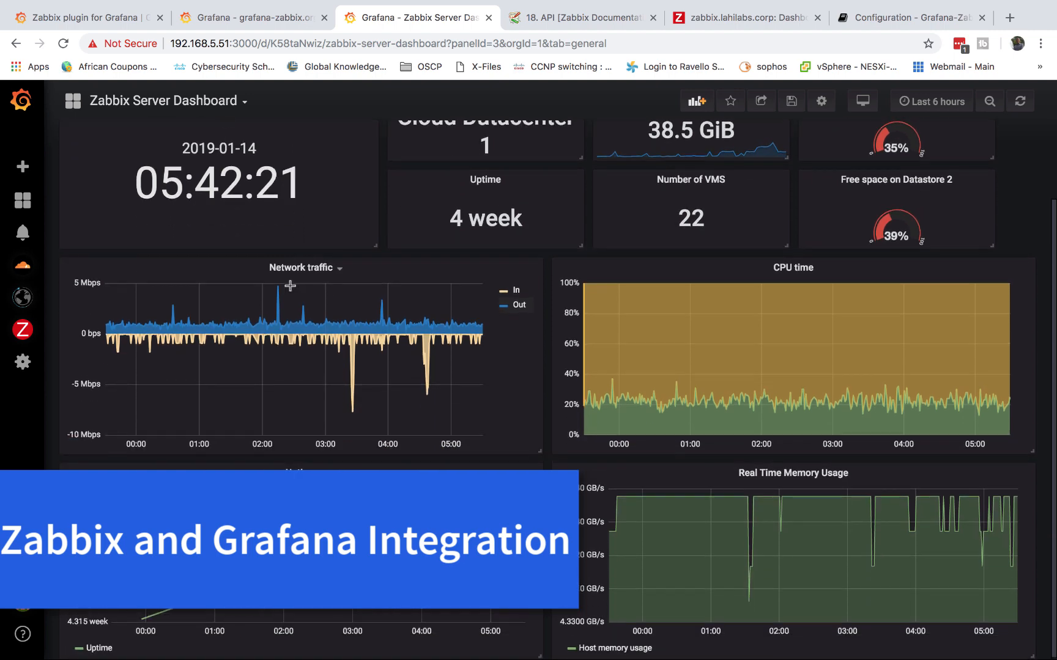
pyautogui.scroll(3, 290, 286)
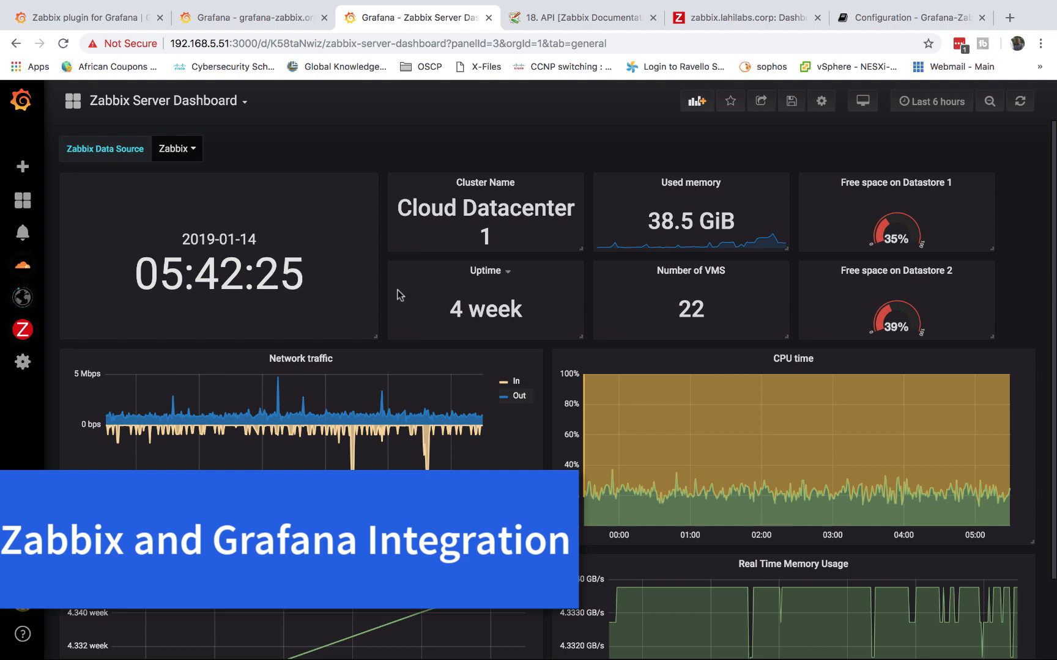
pyautogui.click(737, 21)
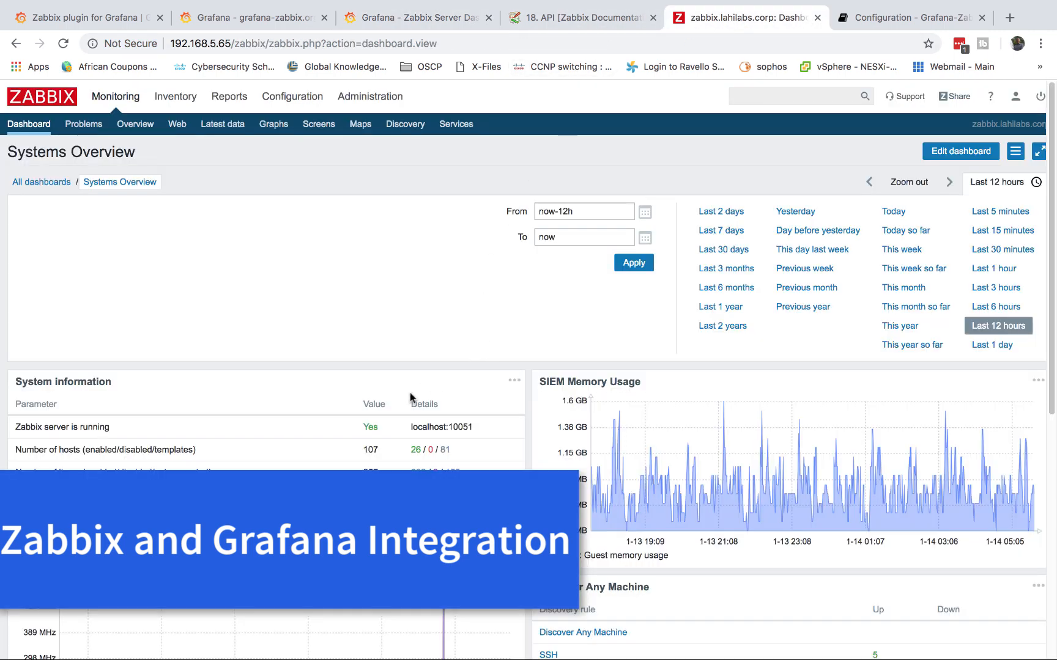
pyautogui.scroll(-2, 411, 397)
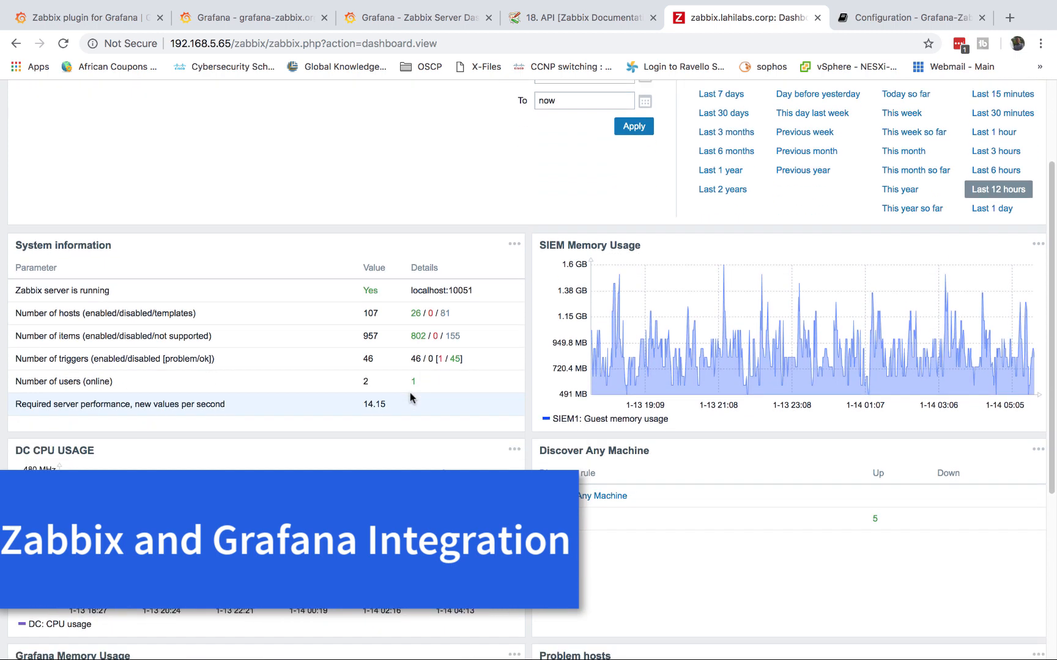
pyautogui.scroll(3, 410, 397)
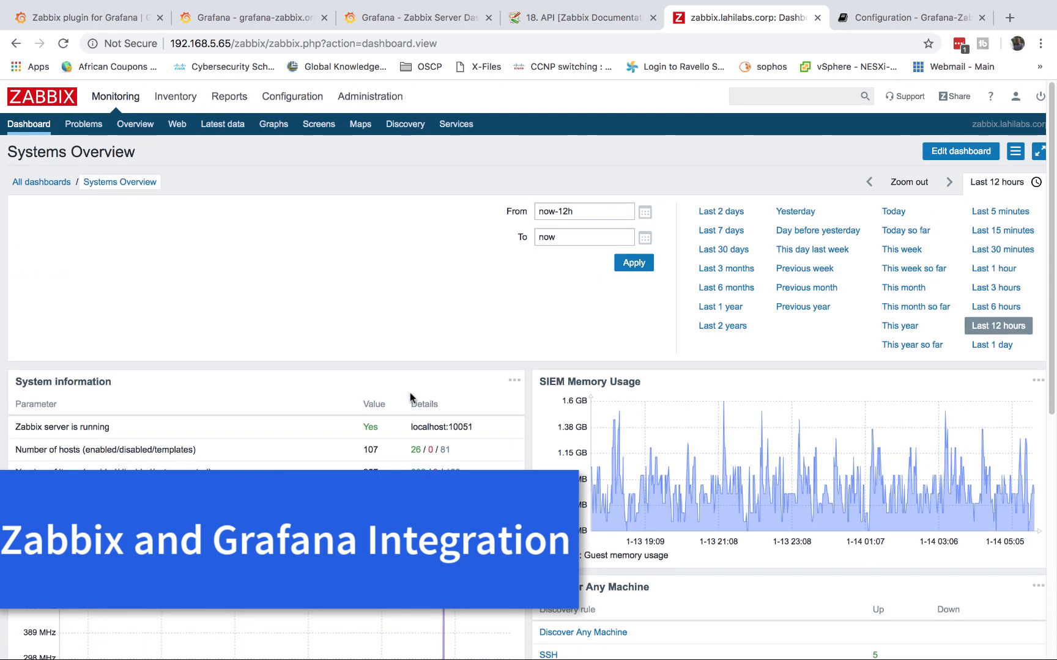
pyautogui.click(406, 20)
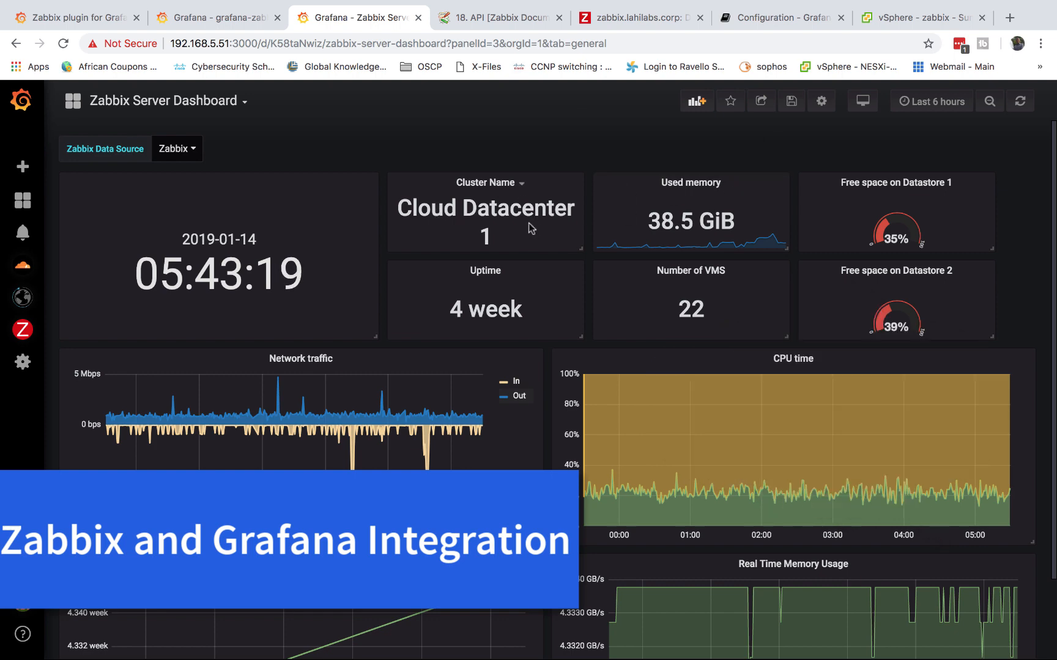
pyautogui.click(898, 20)
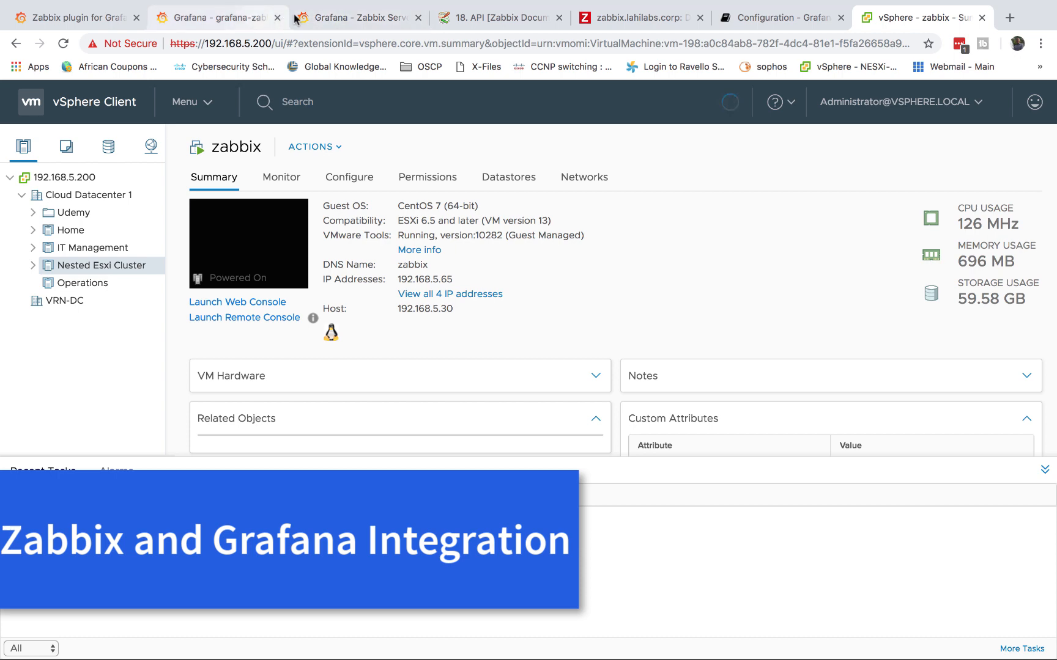
pyautogui.click(373, 20)
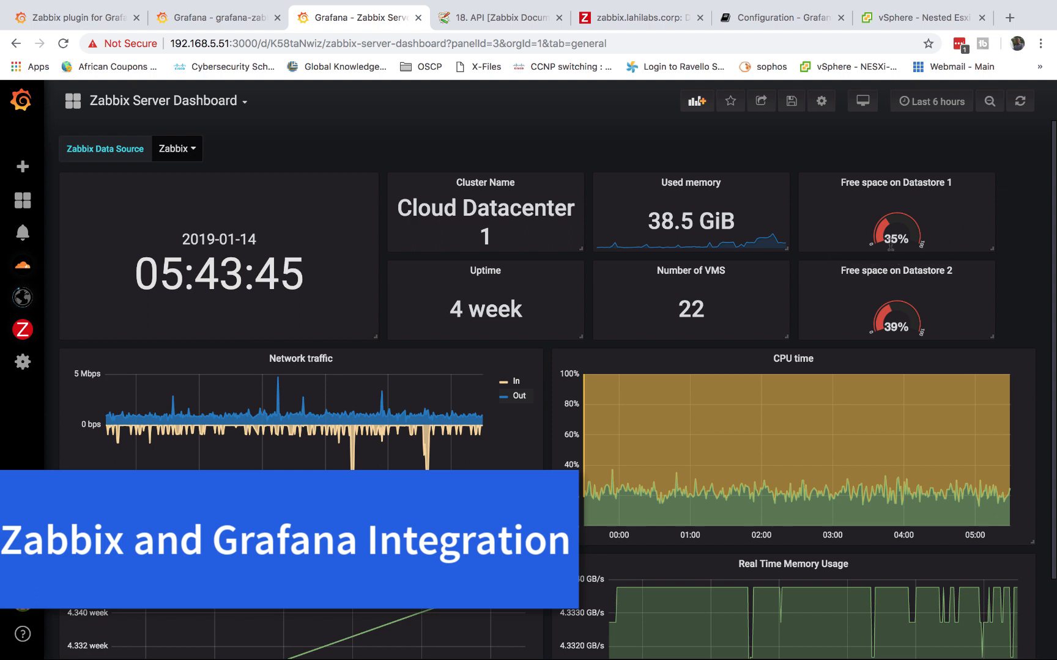
# Open Plugin Config from the Grafana sidebar's Zabbix menu
pyautogui.moveTo(687, 428)
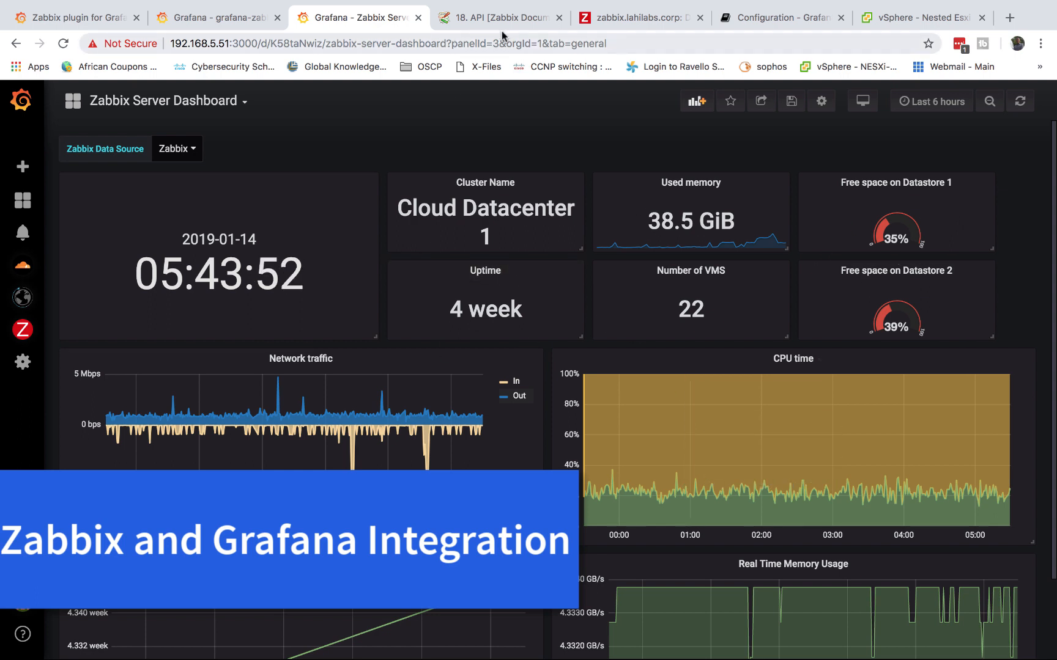
pyautogui.click(614, 22)
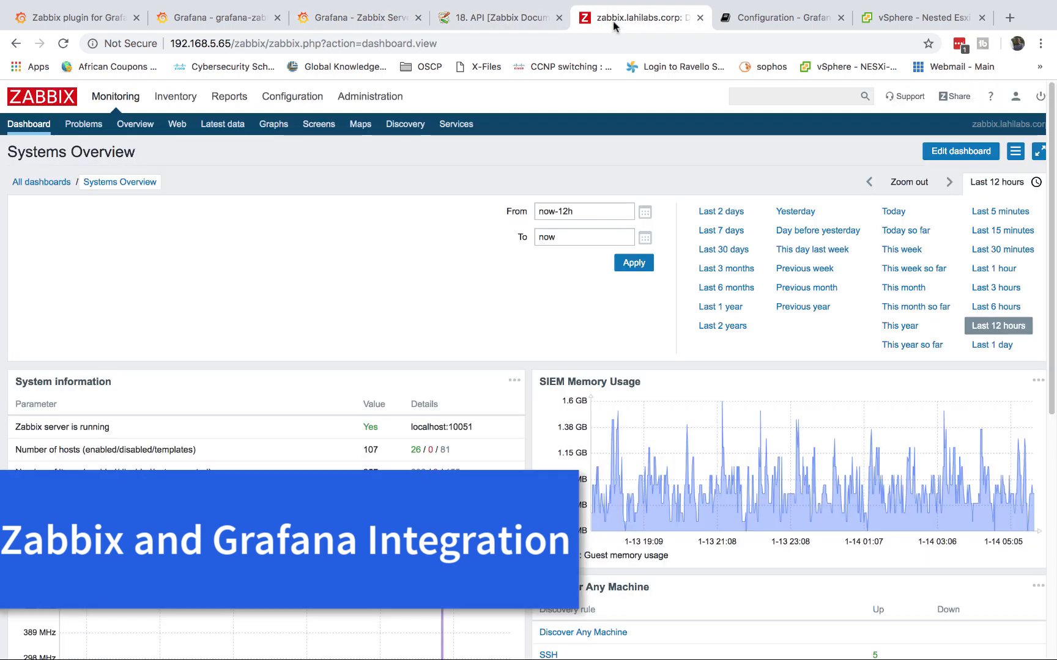
pyautogui.click(353, 20)
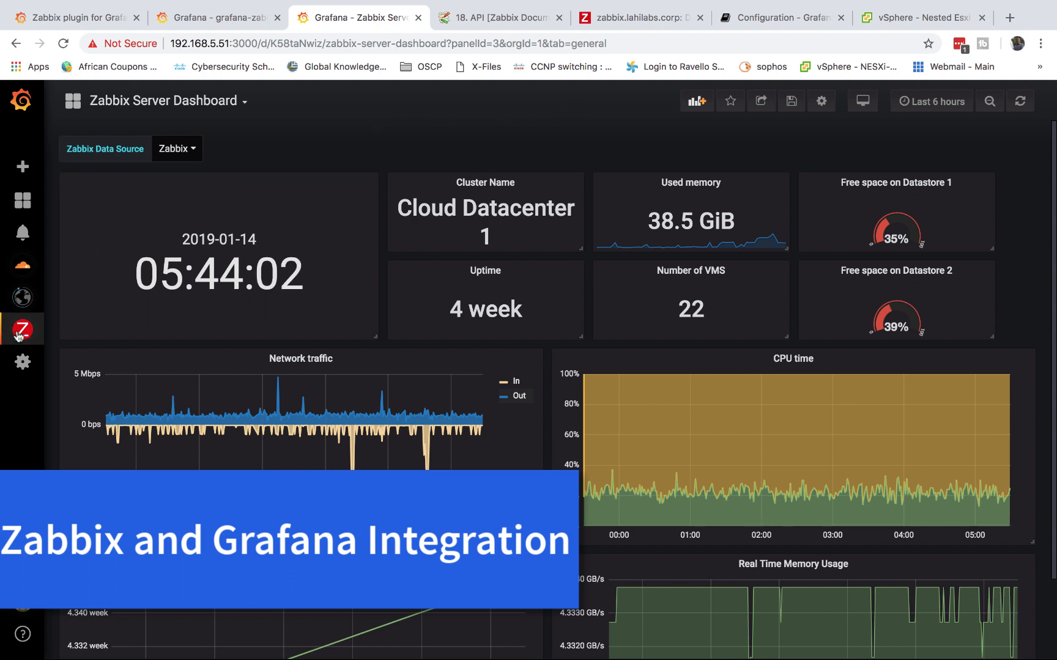
pyautogui.moveTo(25, 332)
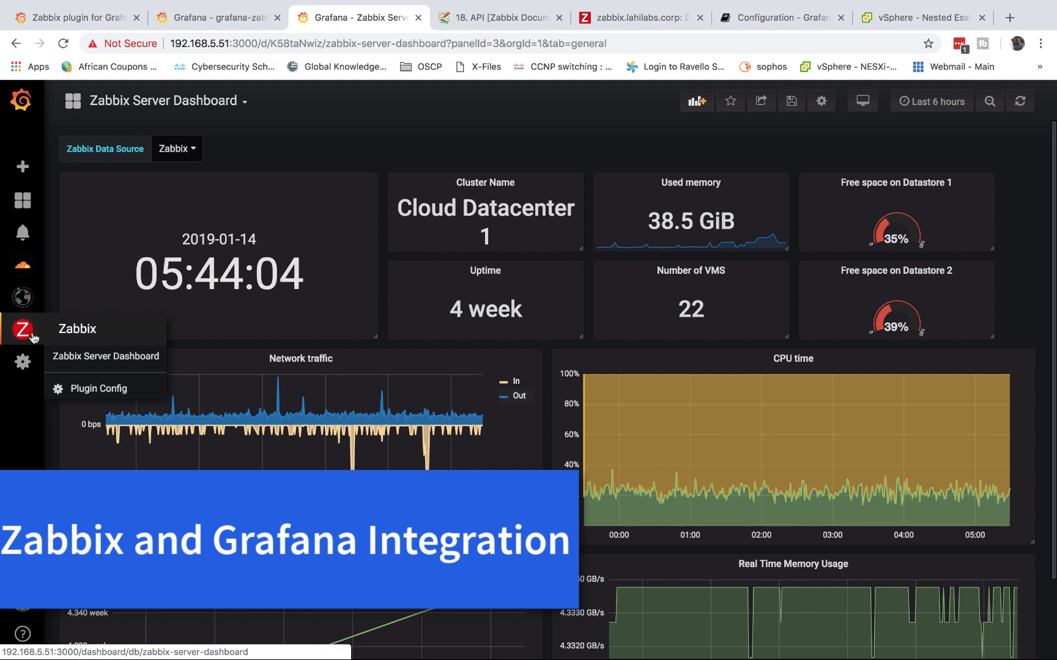
pyautogui.click(90, 390)
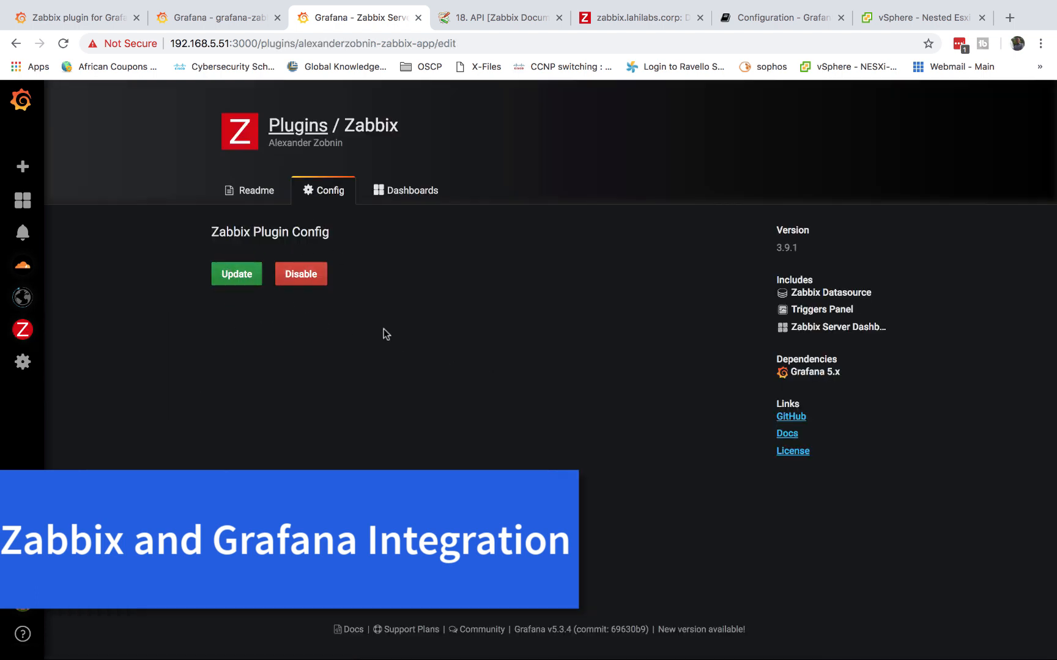
# SSH into the Grafana host 192.168.5.51 and enter the account password
pyautogui.moveTo(551, 658)
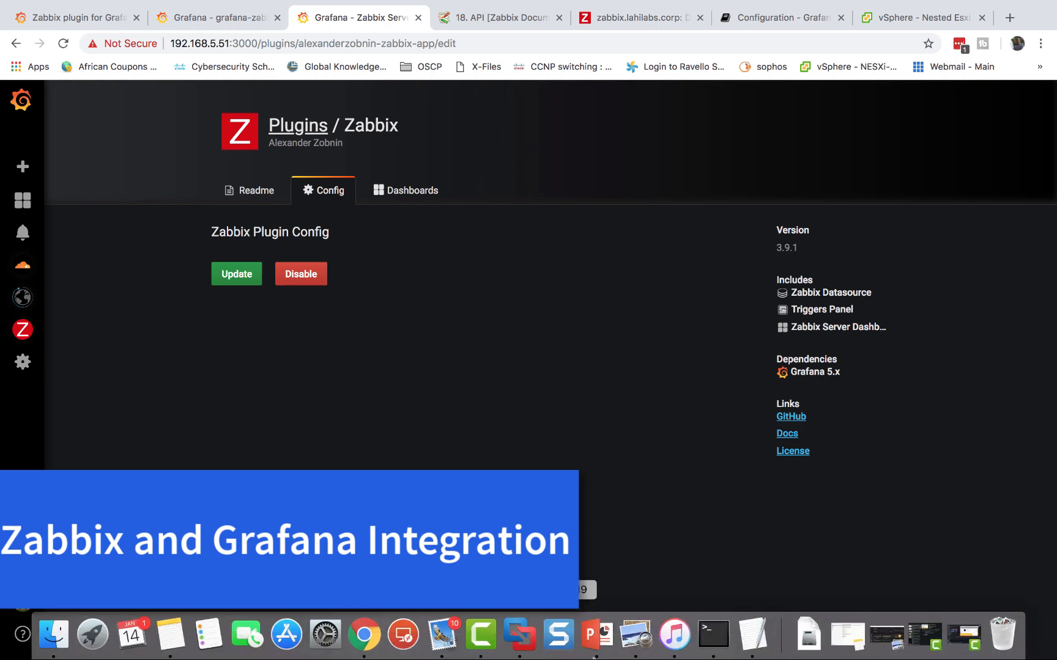
pyautogui.click(713, 636)
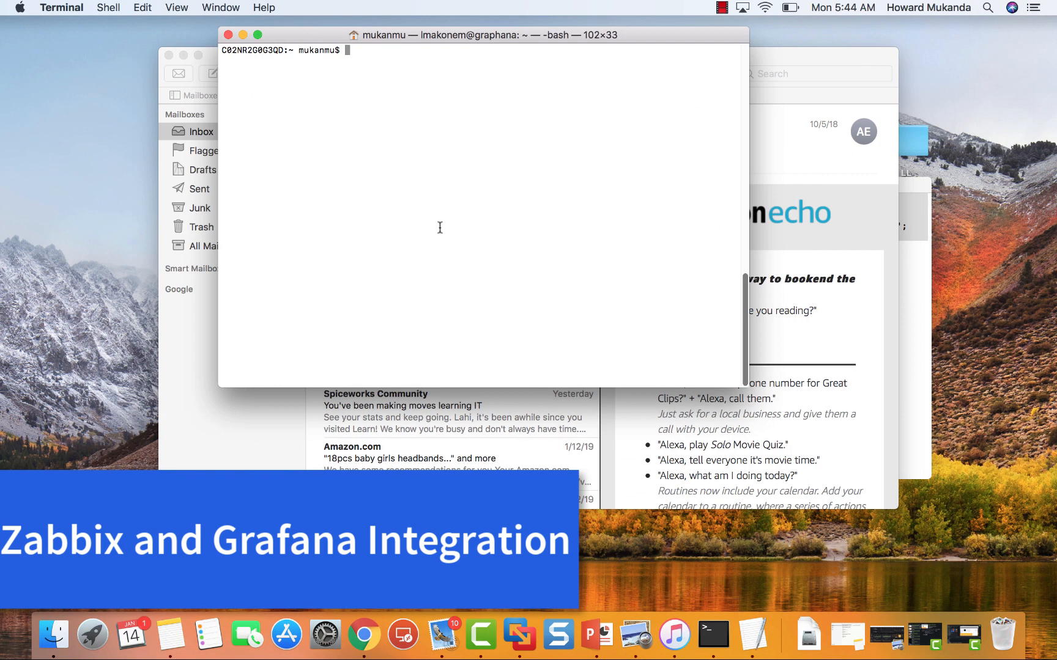
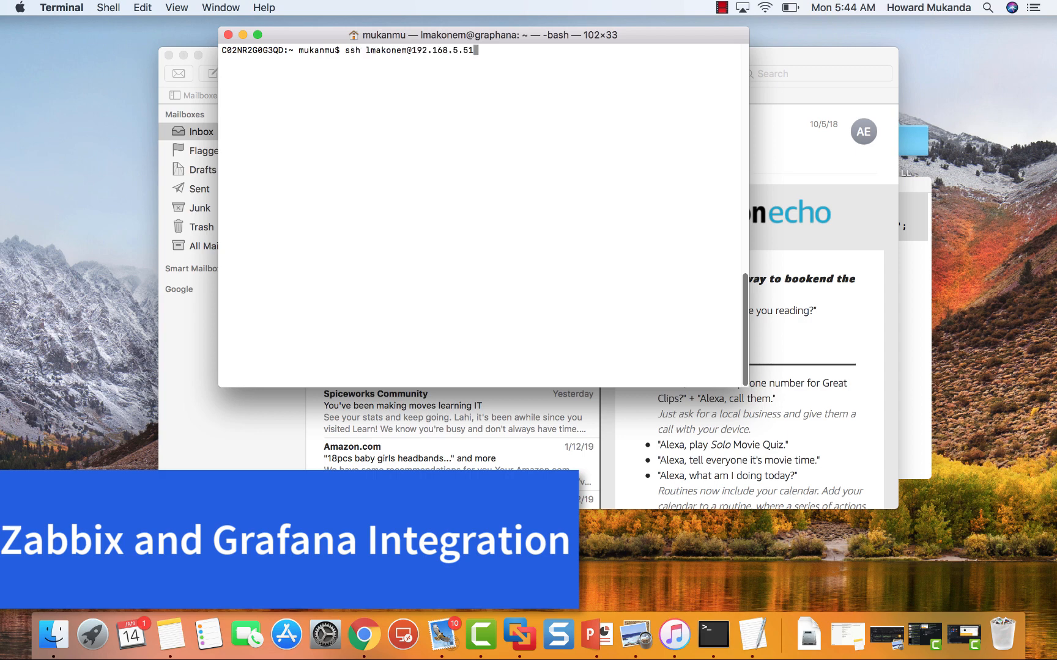
pyautogui.press('Return')
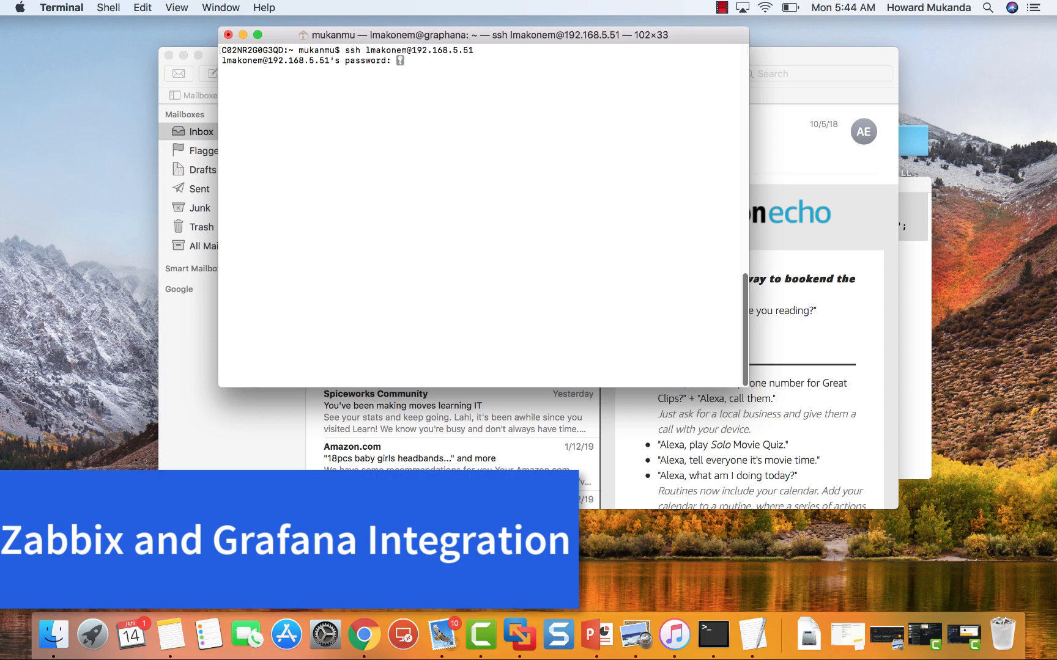
pyautogui.press('Return')
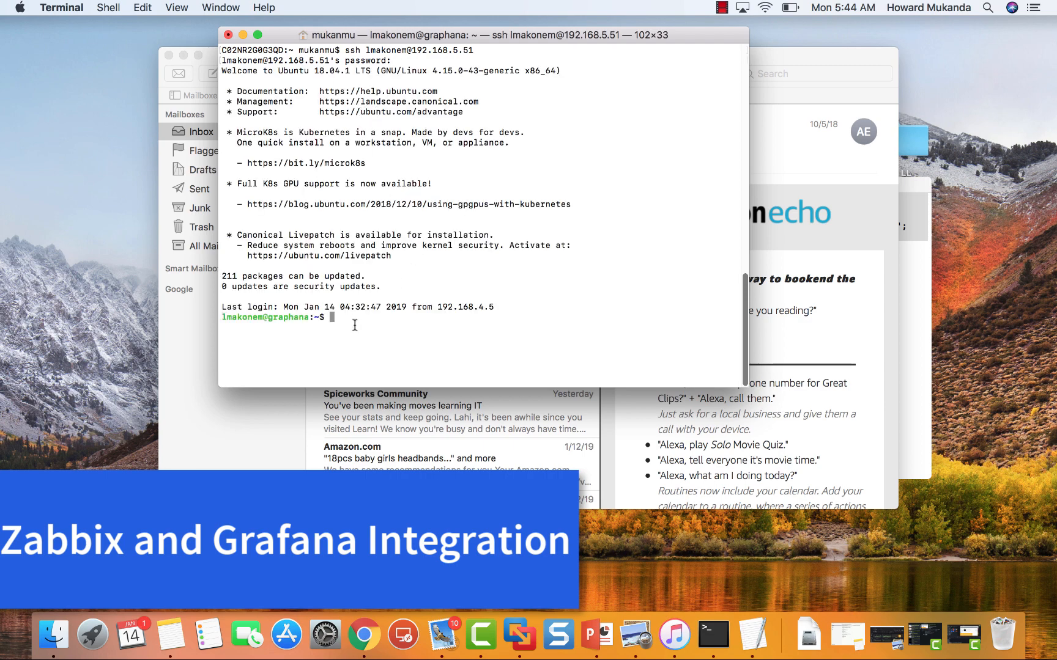
# Clear the screen, enlarge the Terminal window and recall the docker exec -it grafana /bin/bash command
pyautogui.write('clear')
pyautogui.press('Return')
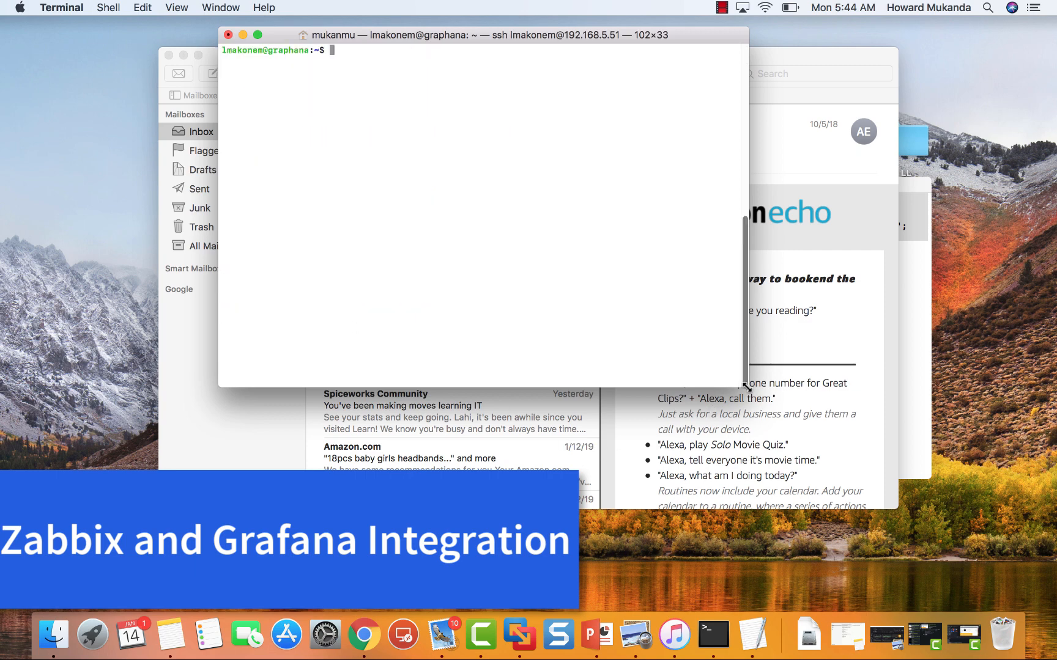
pyautogui.moveTo(746, 386); pyautogui.dragTo(925, 541)
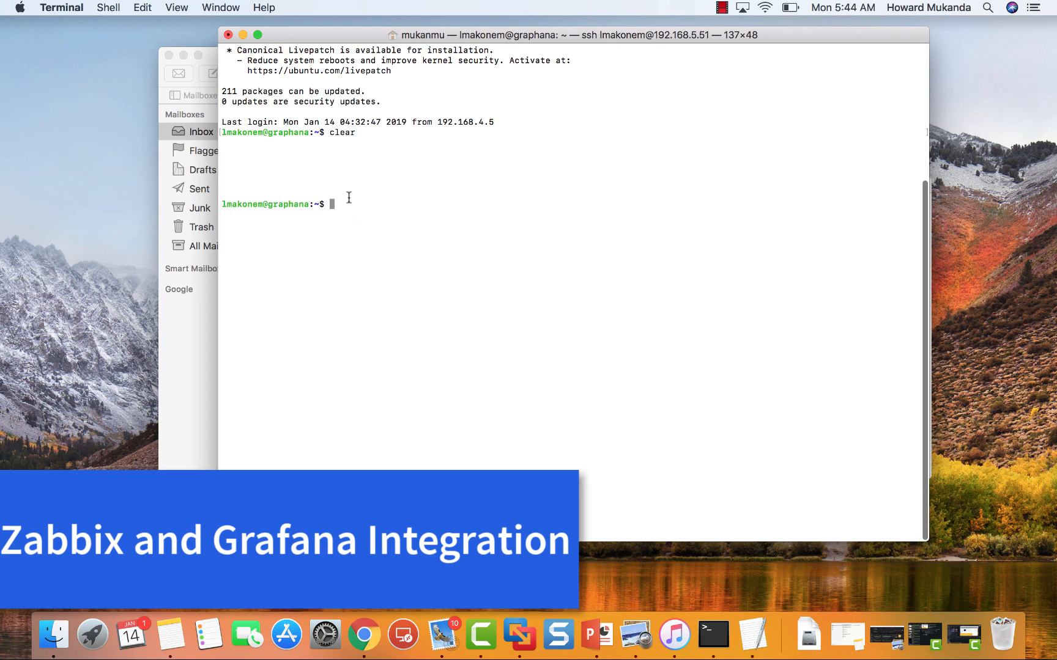
pyautogui.press('Up')
pyautogui.press('Up')
pyautogui.press('Up')
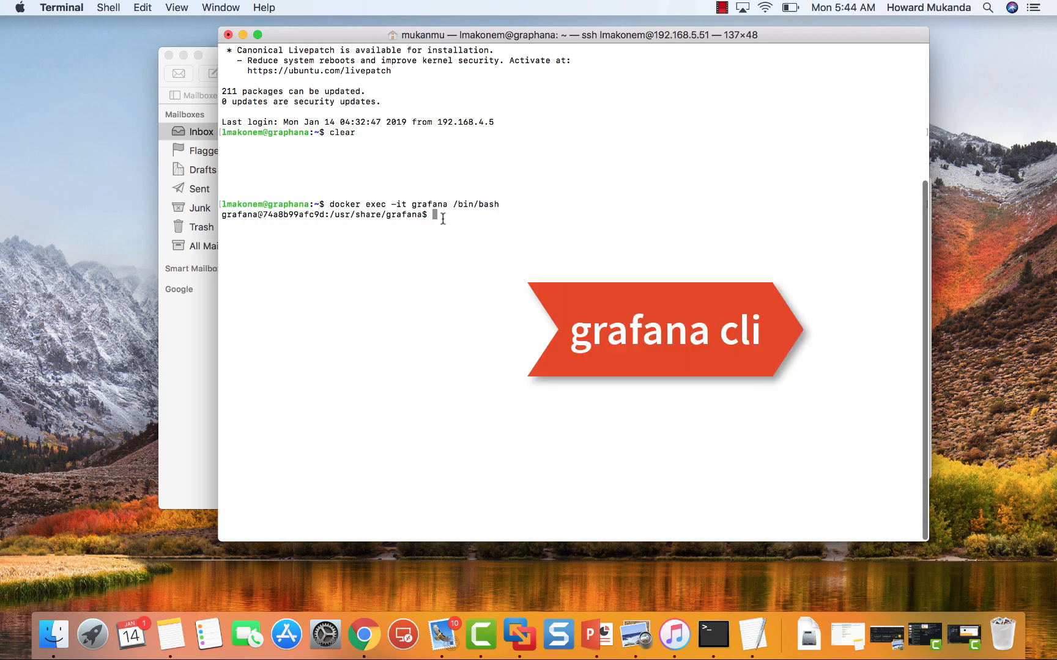
# Copy the 'grafana-cli plugins install alexanderzobnin-zabbix-app' command from the Grafana.com Installation section
pyautogui.click(364, 635)
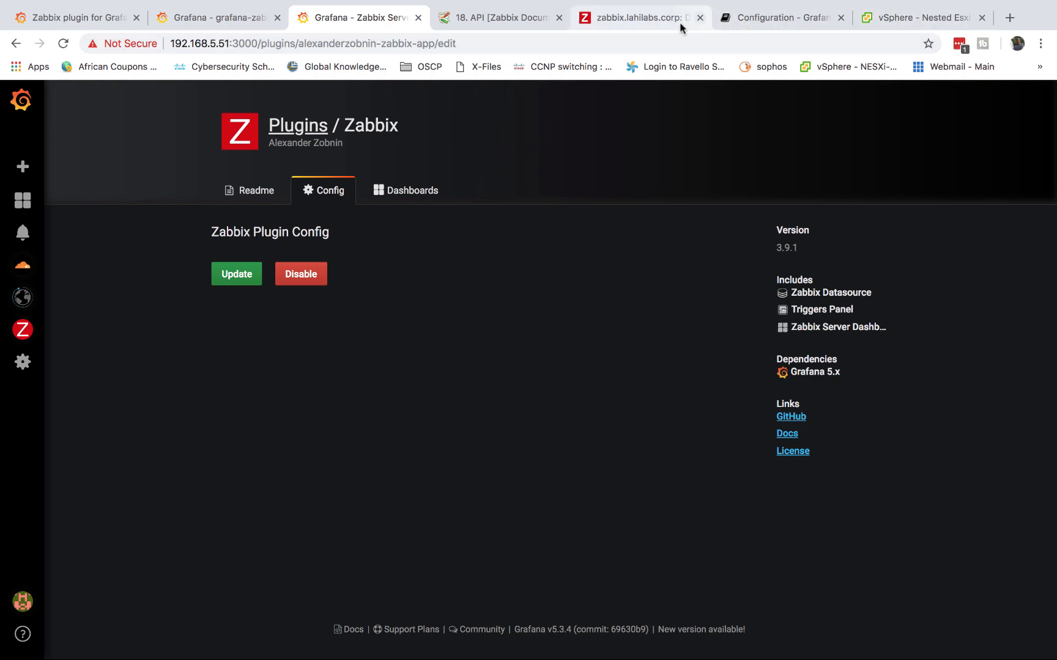
pyautogui.click(117, 22)
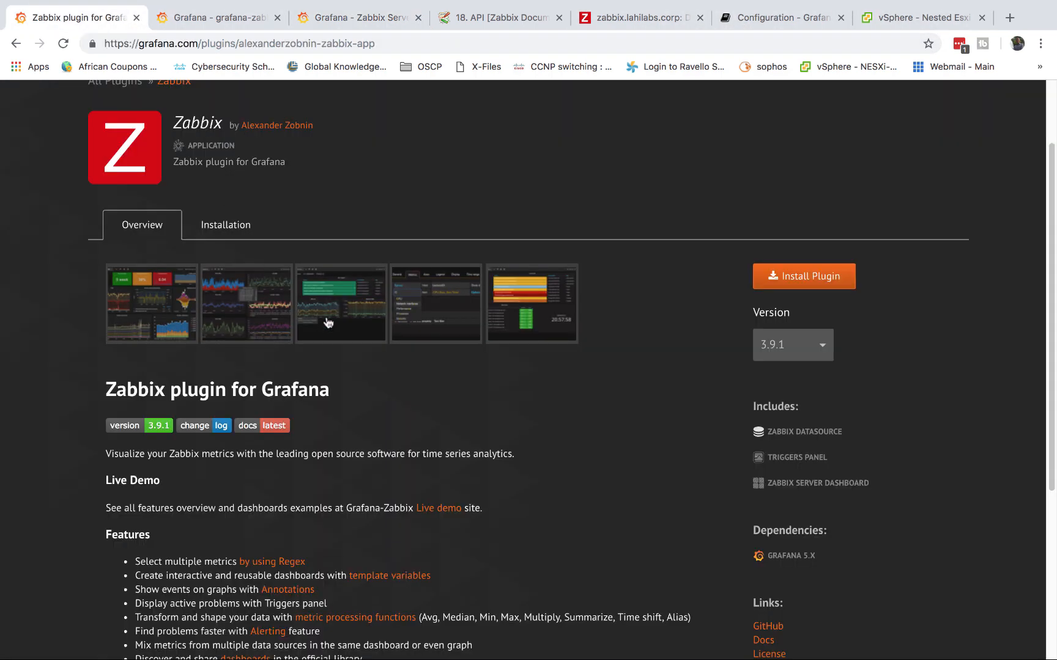
pyautogui.scroll(3, 257, 184)
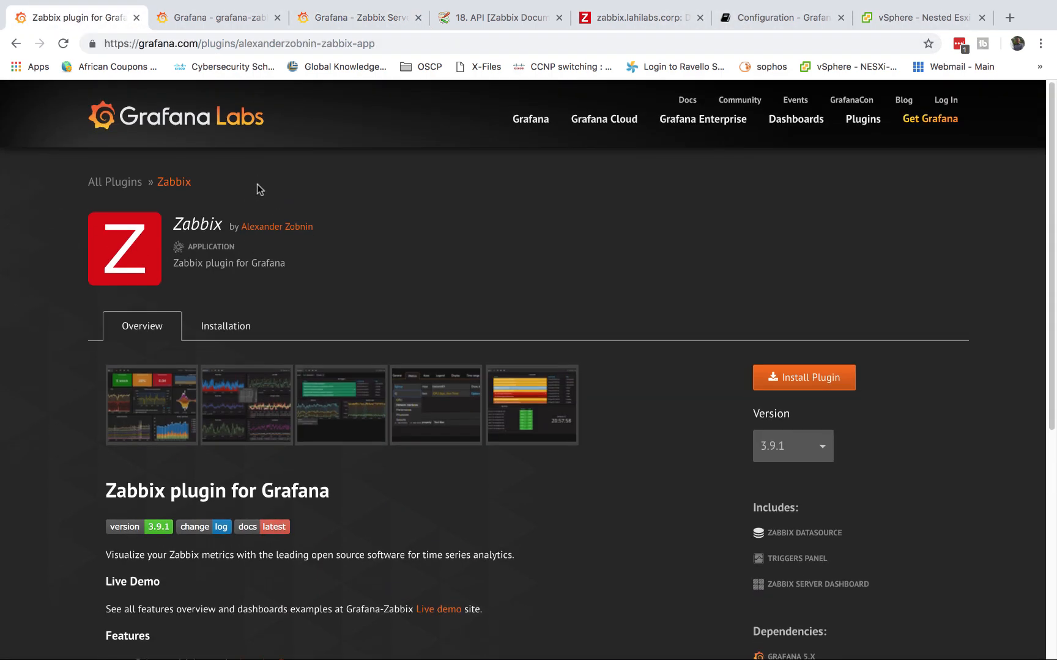
pyautogui.scroll(-5, 257, 184)
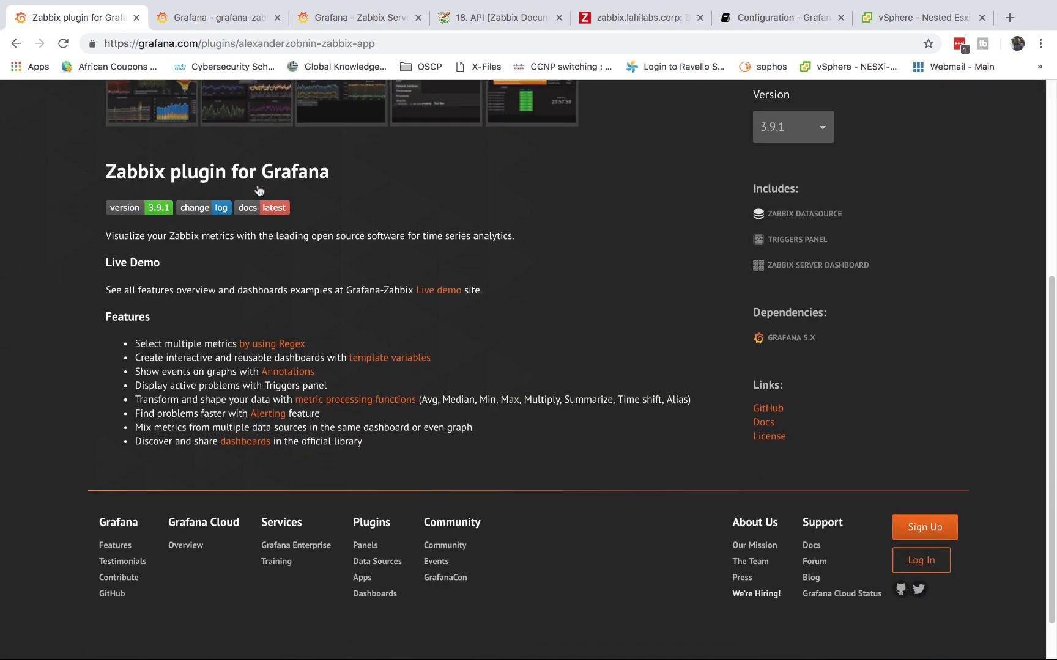
pyautogui.scroll(2, 257, 185)
pyautogui.click(222, 215)
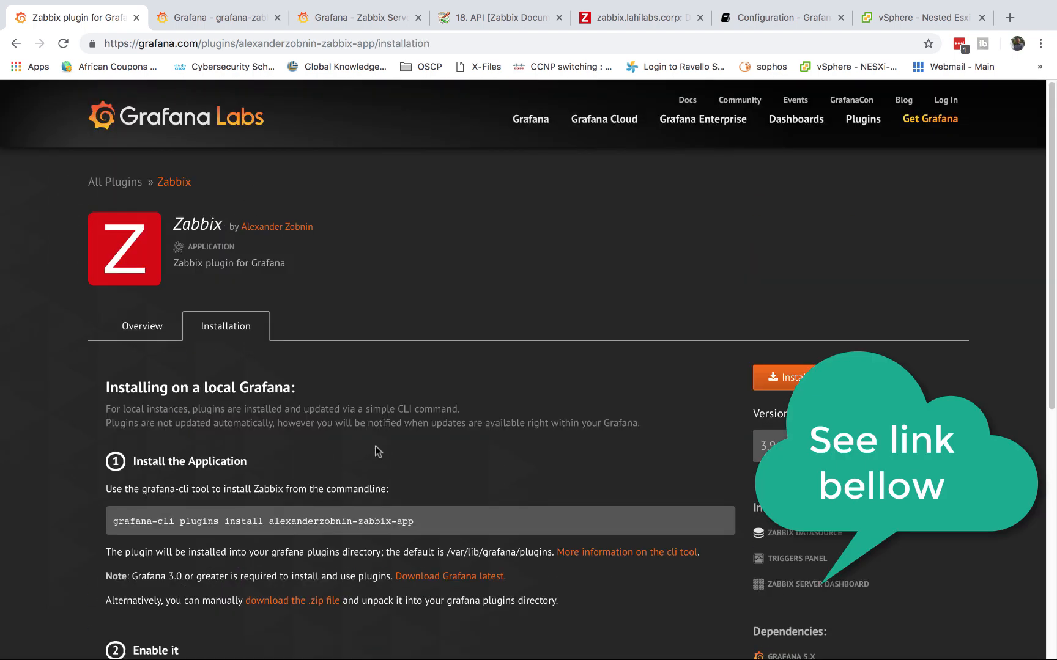
pyautogui.moveTo(415, 521); pyautogui.dragTo(117, 520)
pyautogui.rightClick(113, 525)
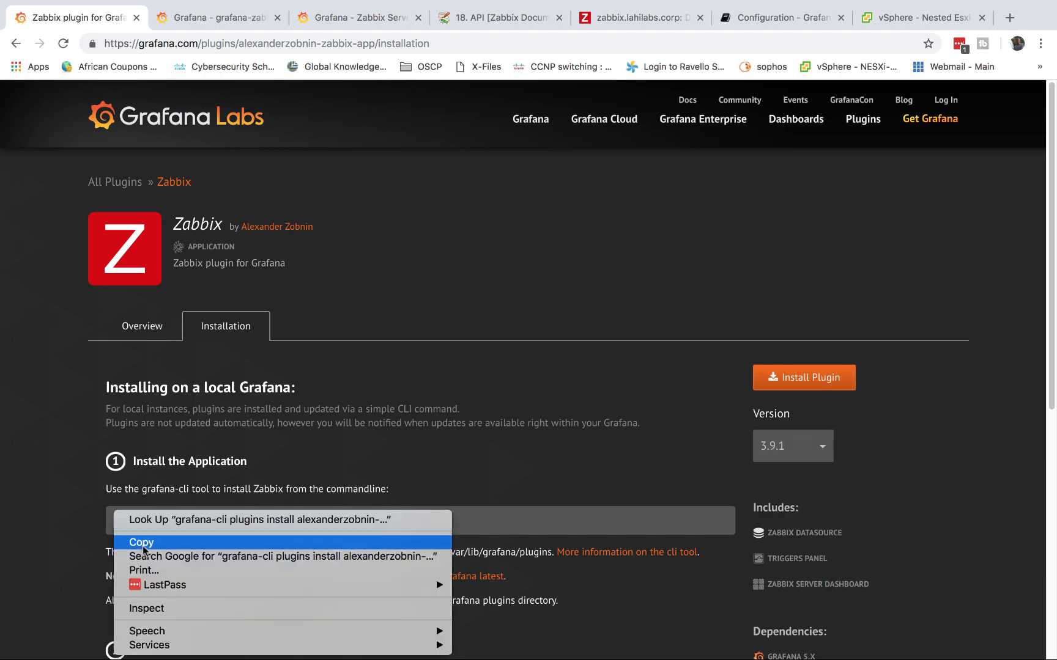
pyautogui.click(129, 544)
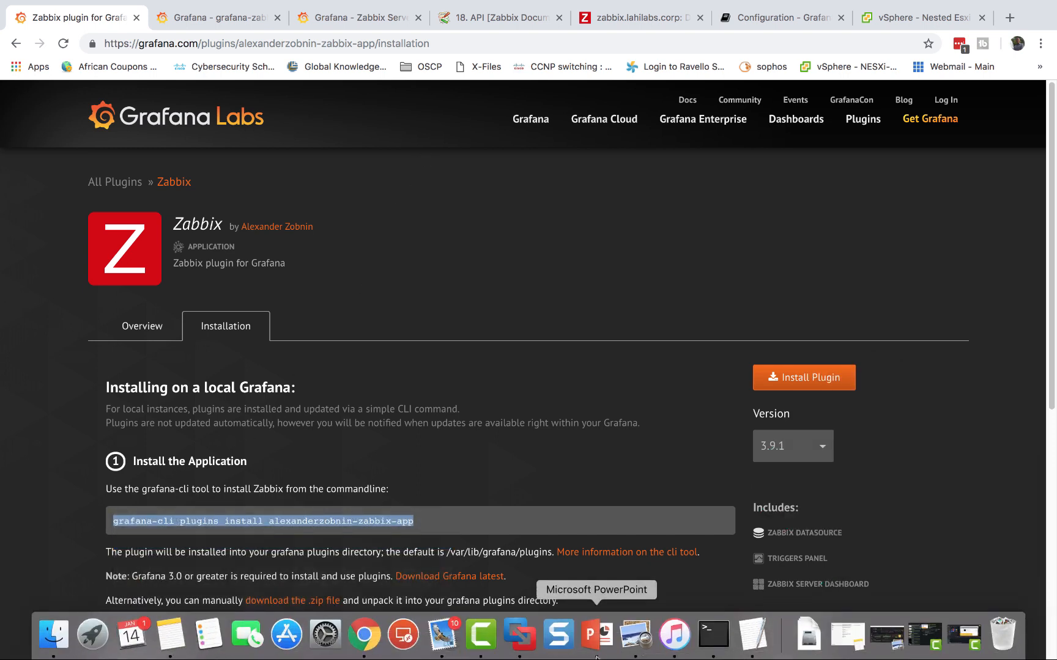
pyautogui.click(713, 634)
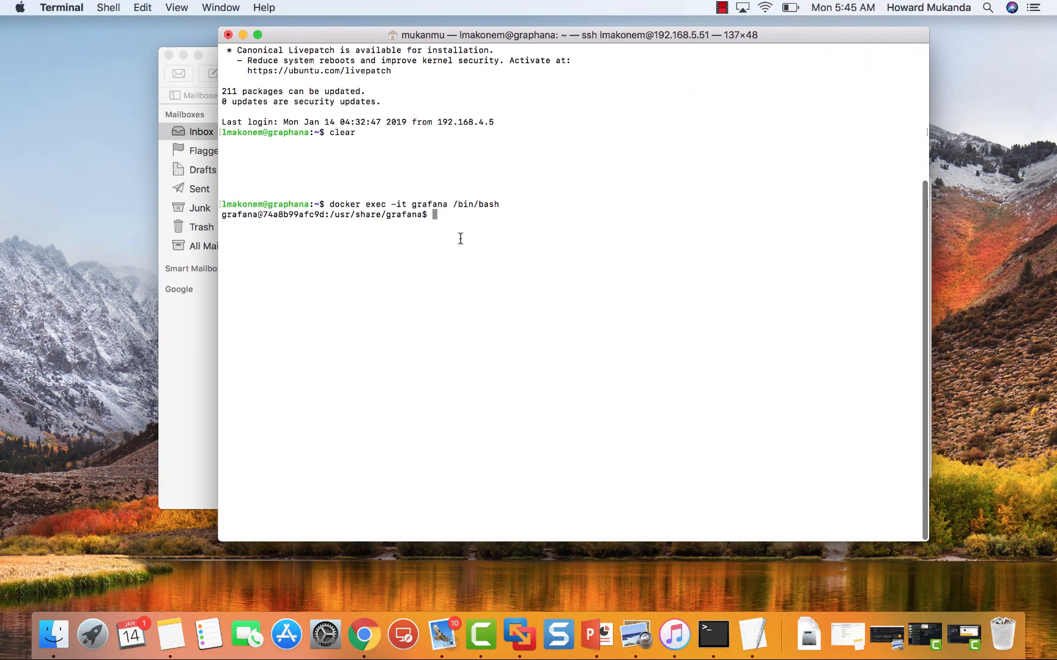
# Paste and run the grafana-cli install command, installing alexanderzobnin-zabbix-app 3.9.1 in the container
pyautogui.rightClick(453, 228)
pyautogui.click(492, 251)
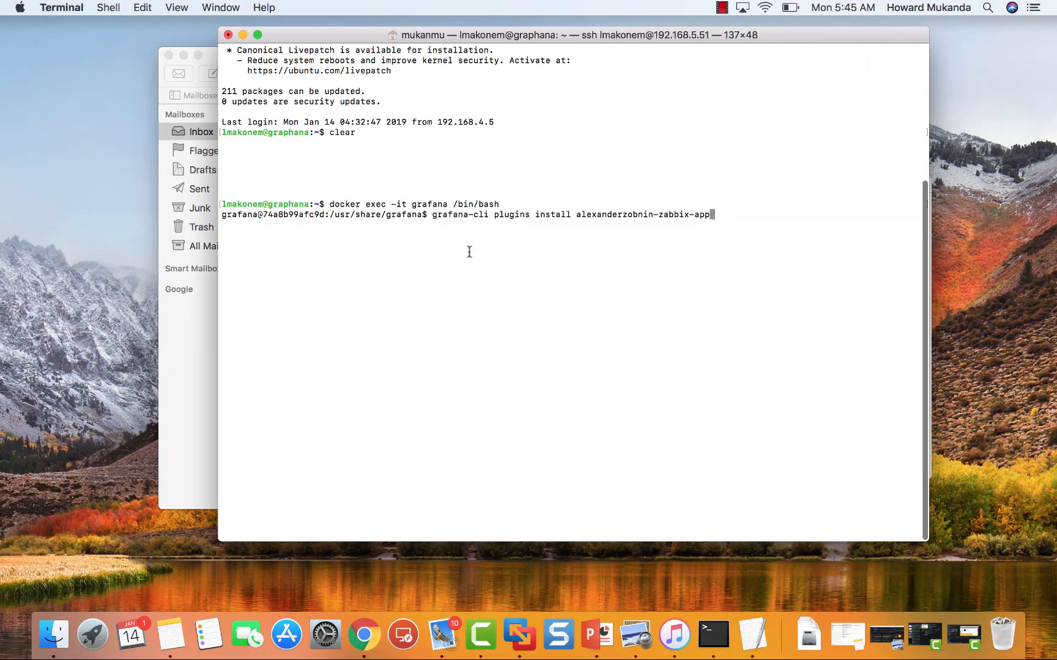
pyautogui.press('Return')
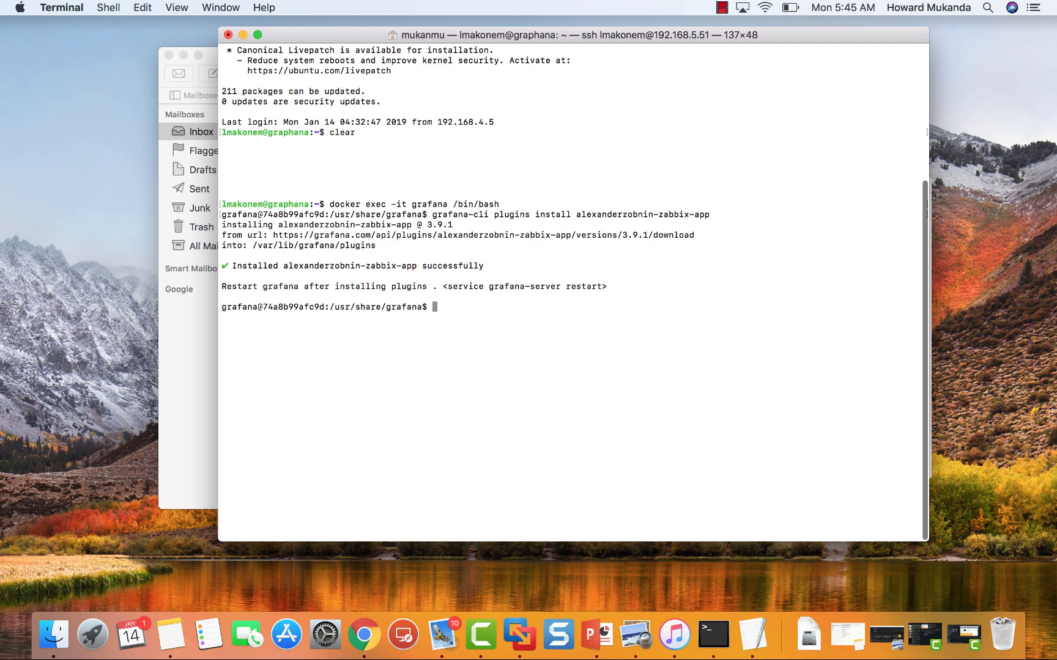
pyautogui.click(363, 634)
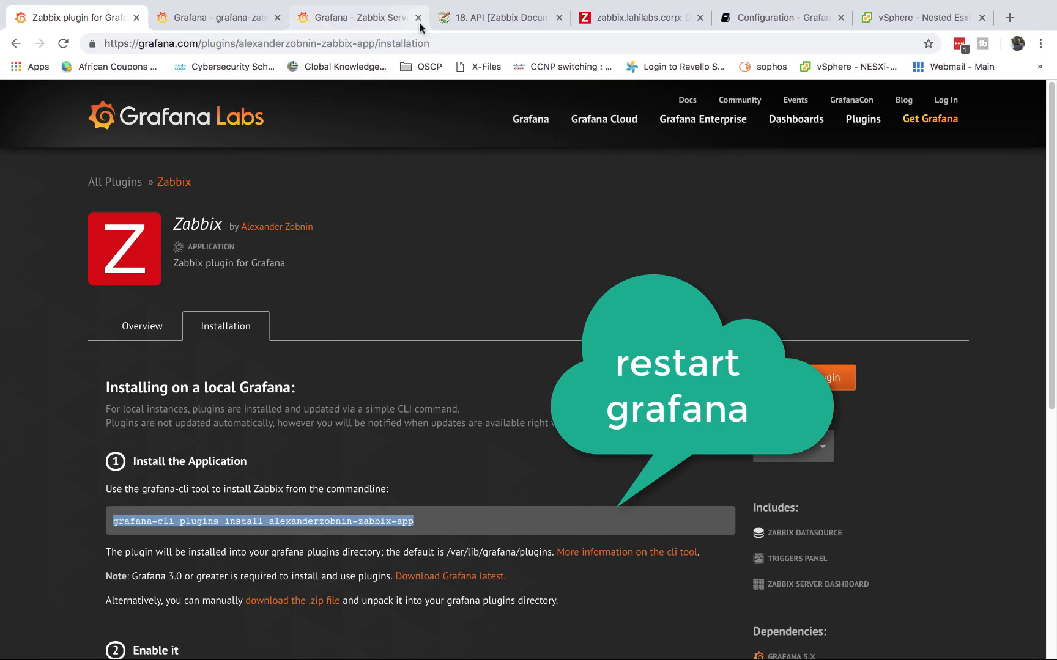
# Open the Zabbix app card under Configuration > Plugins to show its version 3.9.1 Config page
pyautogui.click(368, 20)
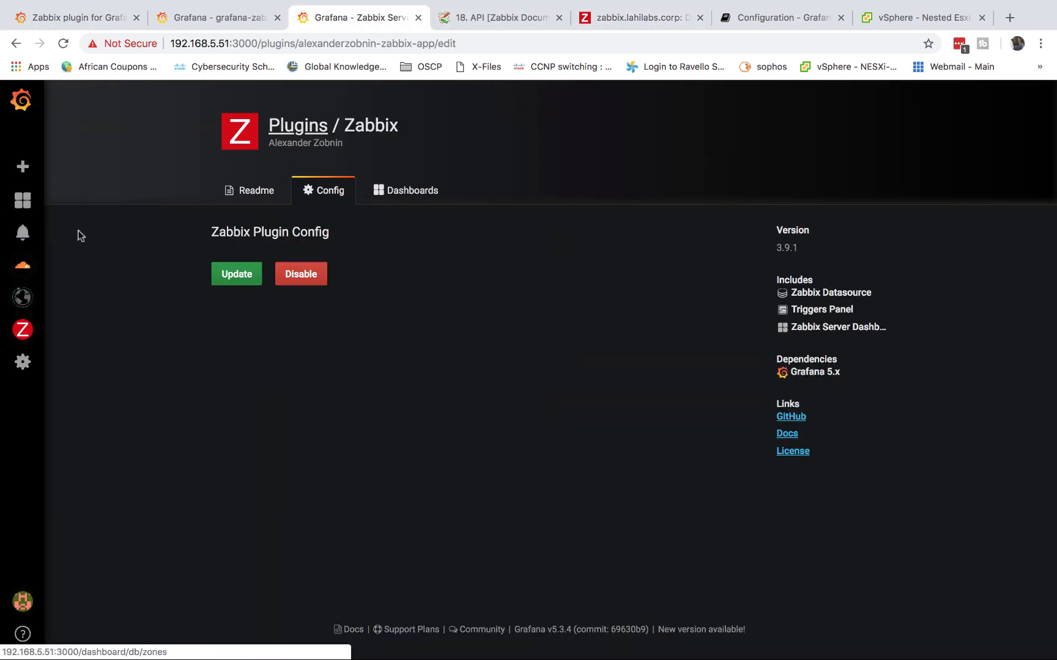
pyautogui.moveTo(25, 207)
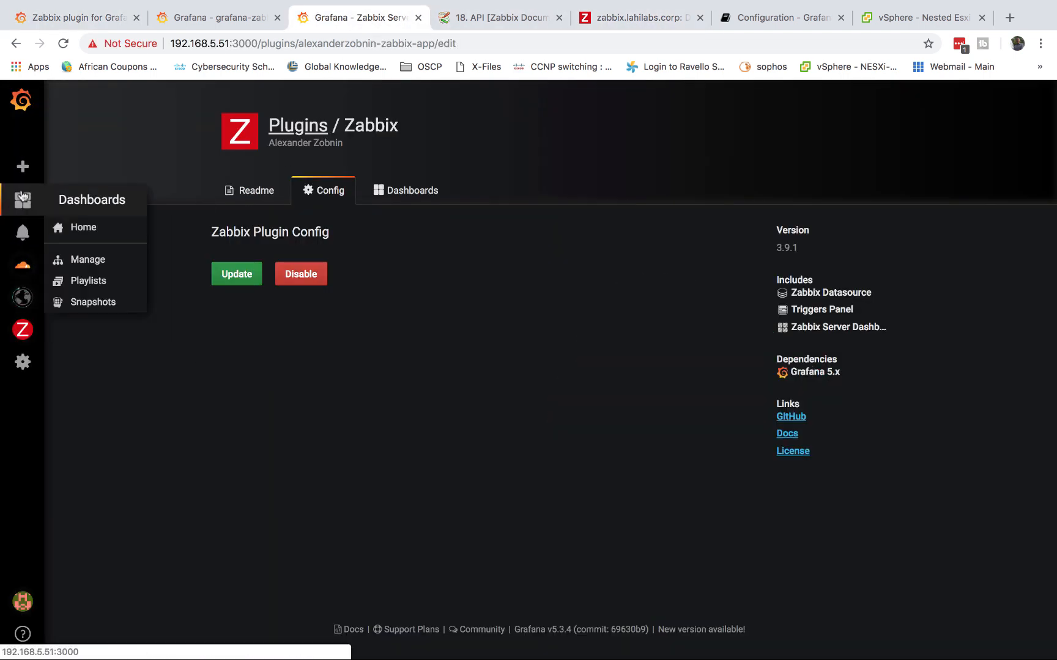
pyautogui.moveTo(22, 364)
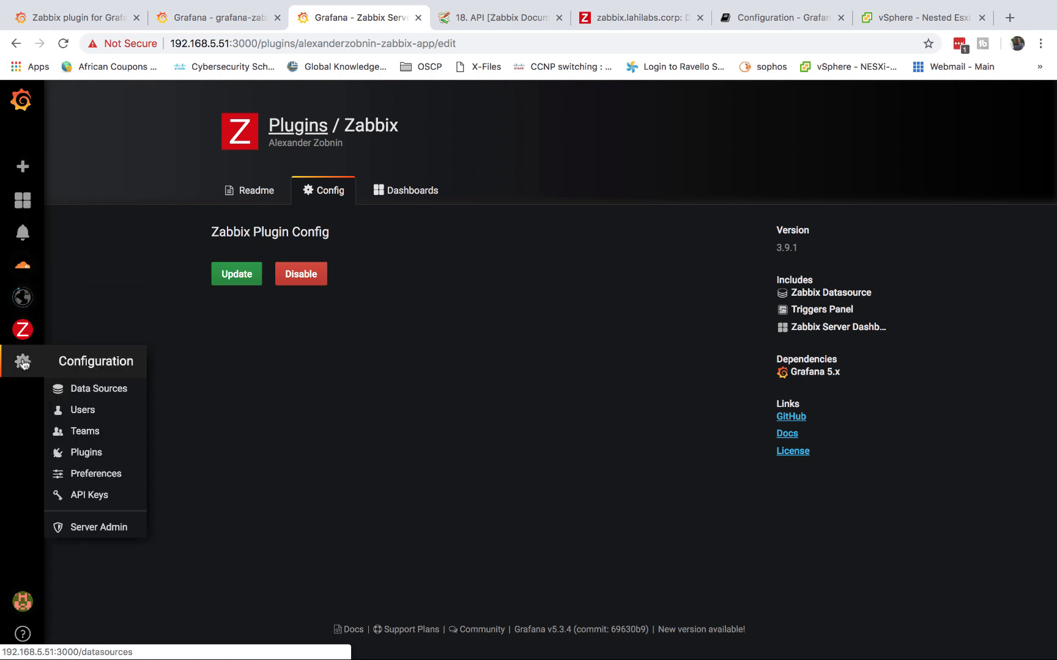
pyautogui.click(86, 451)
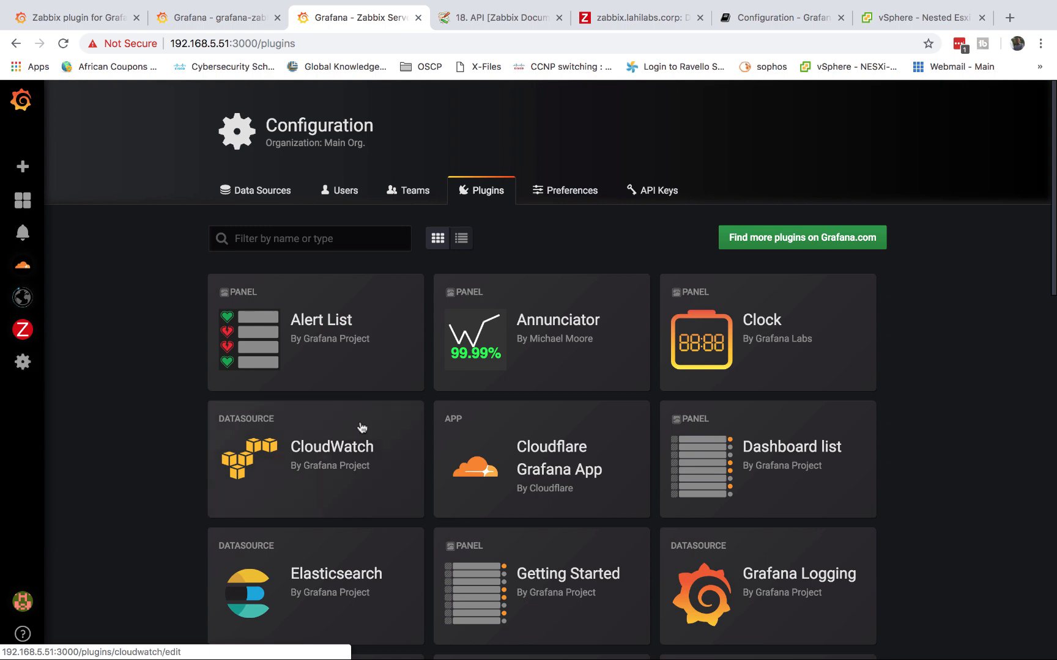
pyautogui.scroll(-3, 542, 428)
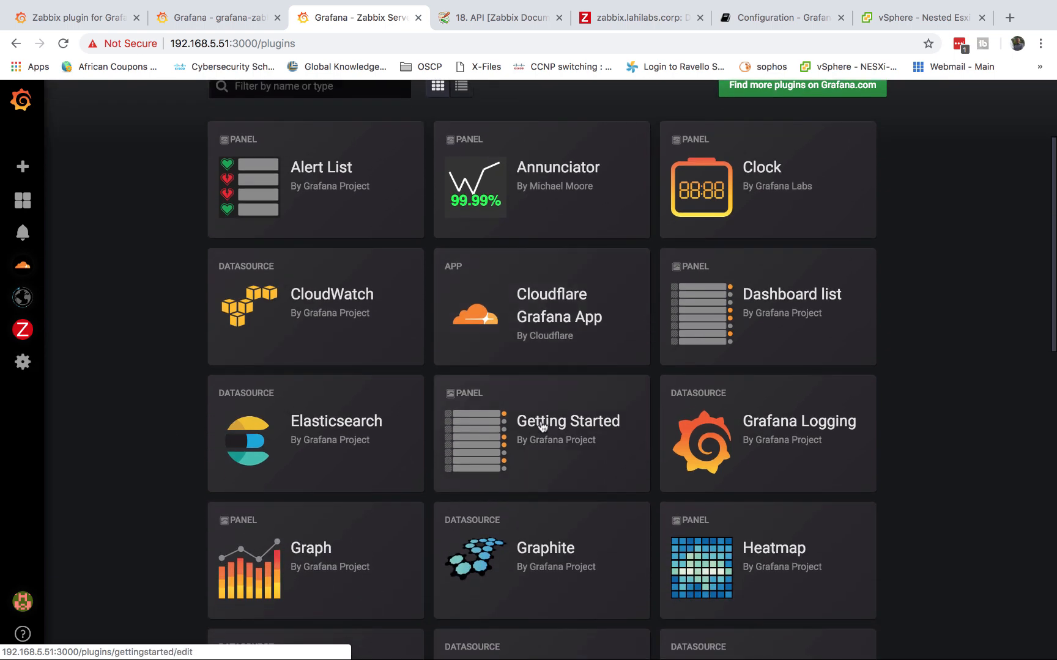
pyautogui.scroll(-15, 542, 426)
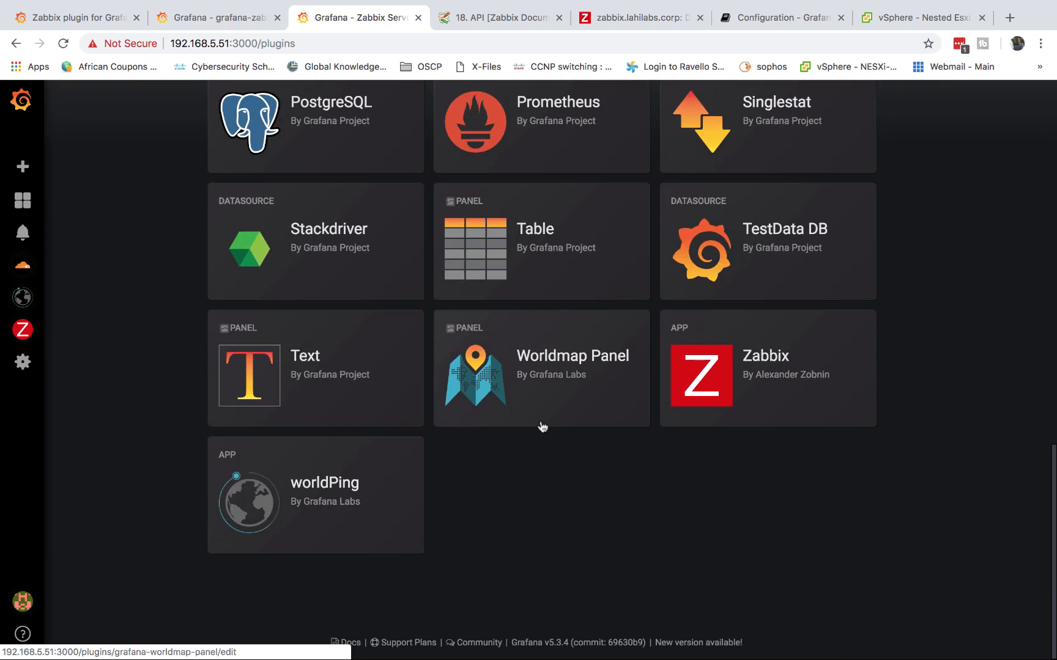
pyautogui.click(768, 366)
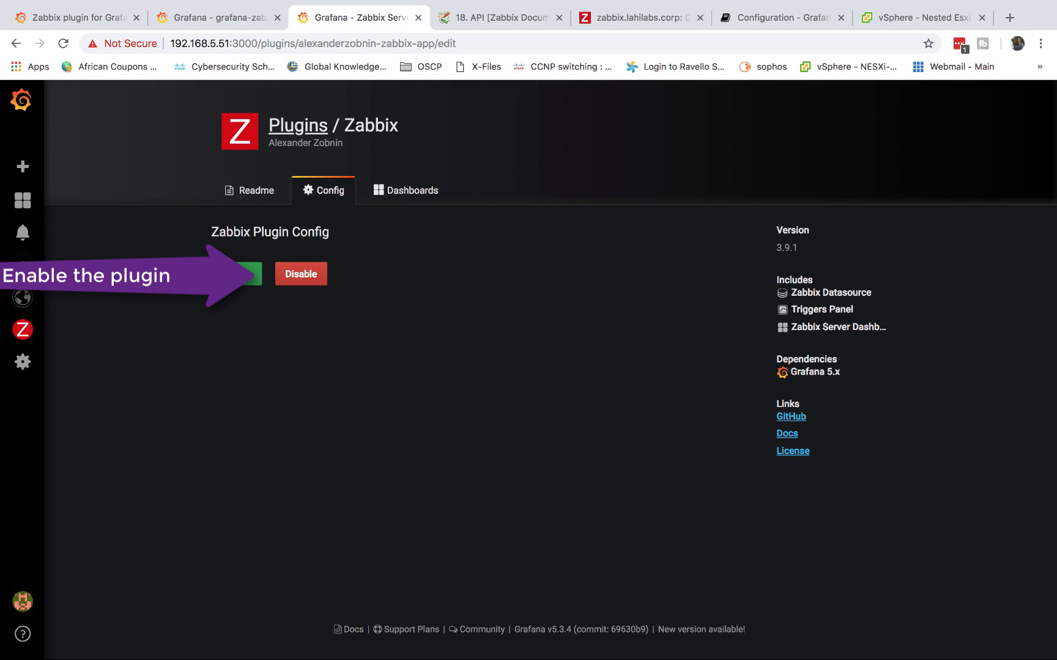
pyautogui.moveTo(22, 335)
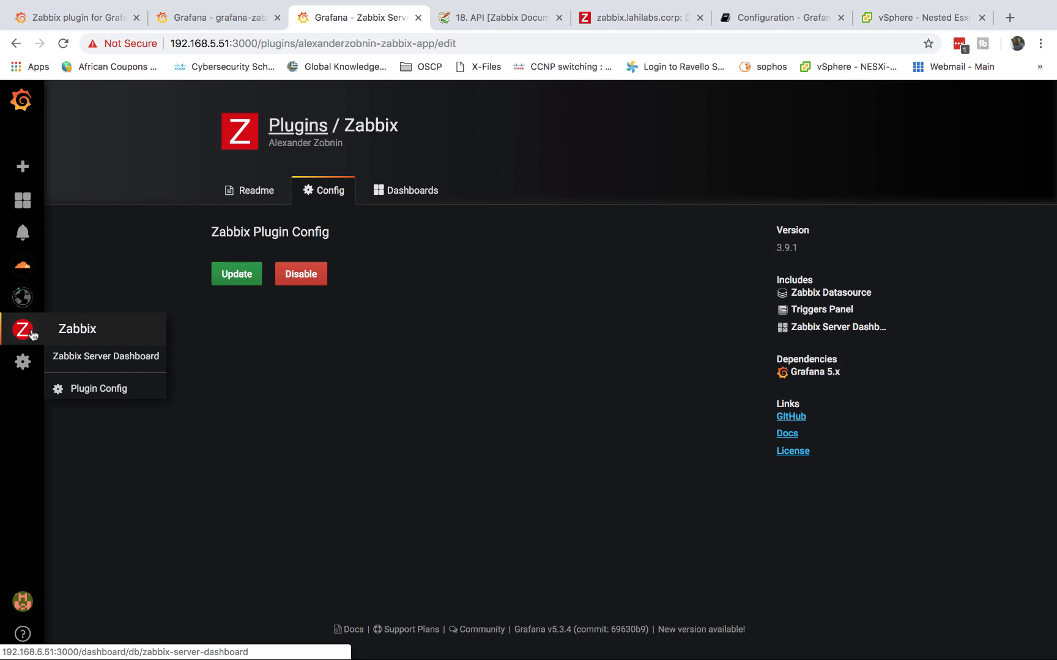
# Start a new data source named 'Za' and set its type to Zabbix
pyautogui.moveTo(27, 370)
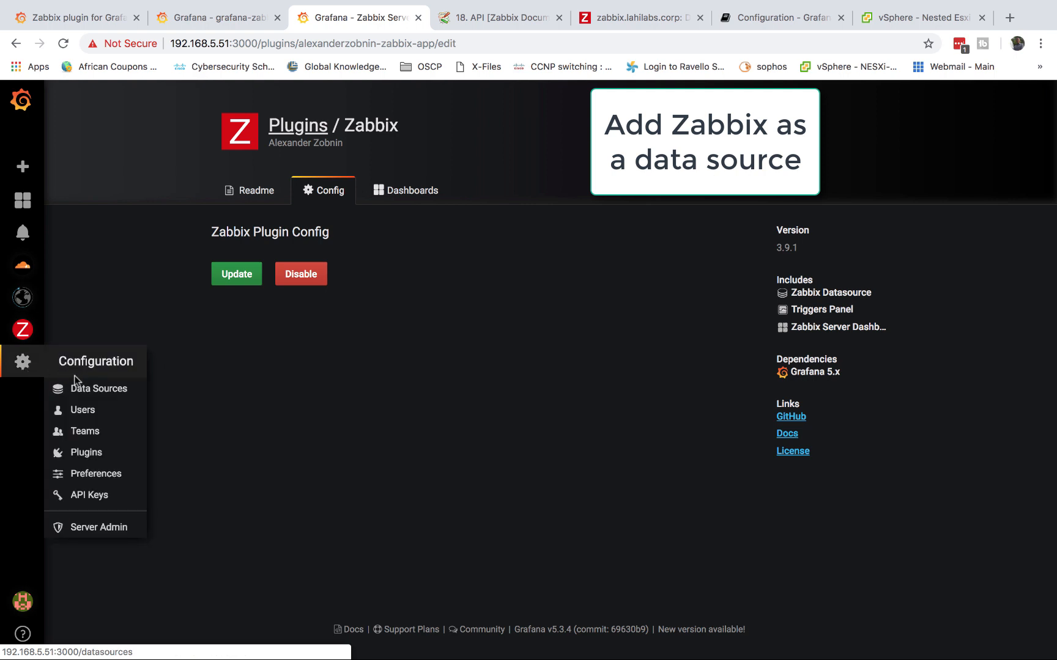
pyautogui.click(87, 392)
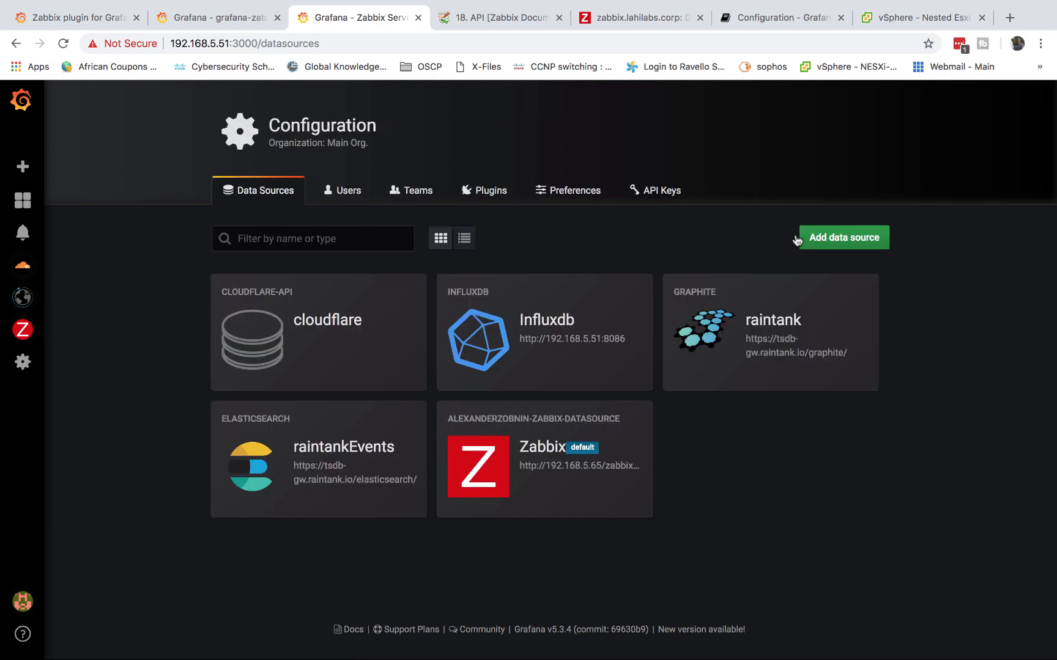
pyautogui.click(843, 243)
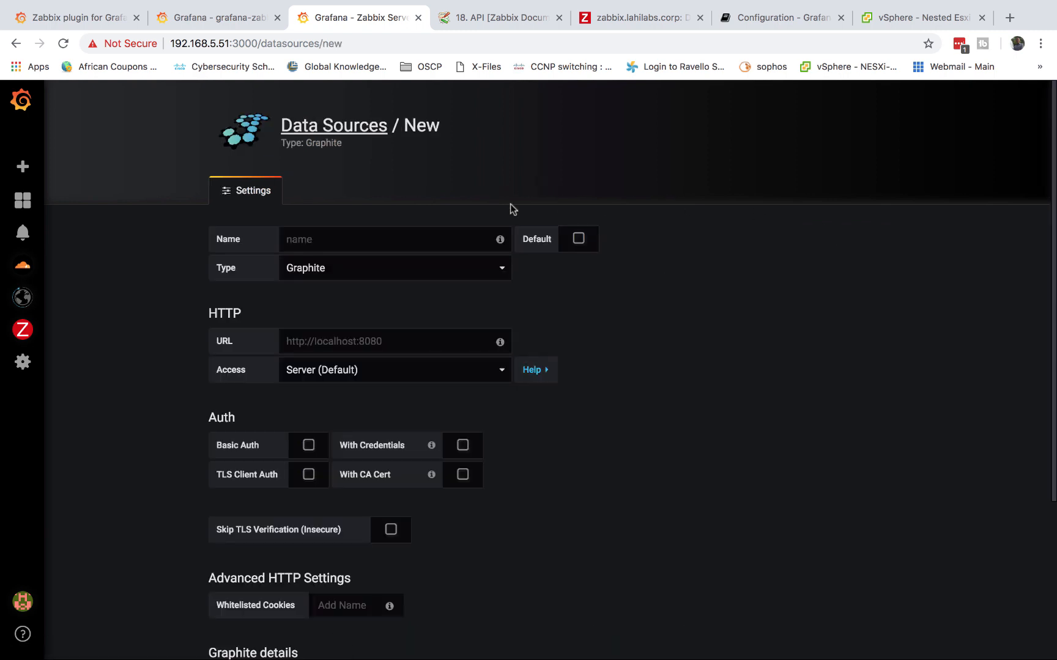
pyautogui.click(353, 238)
pyautogui.write('Zabbix')
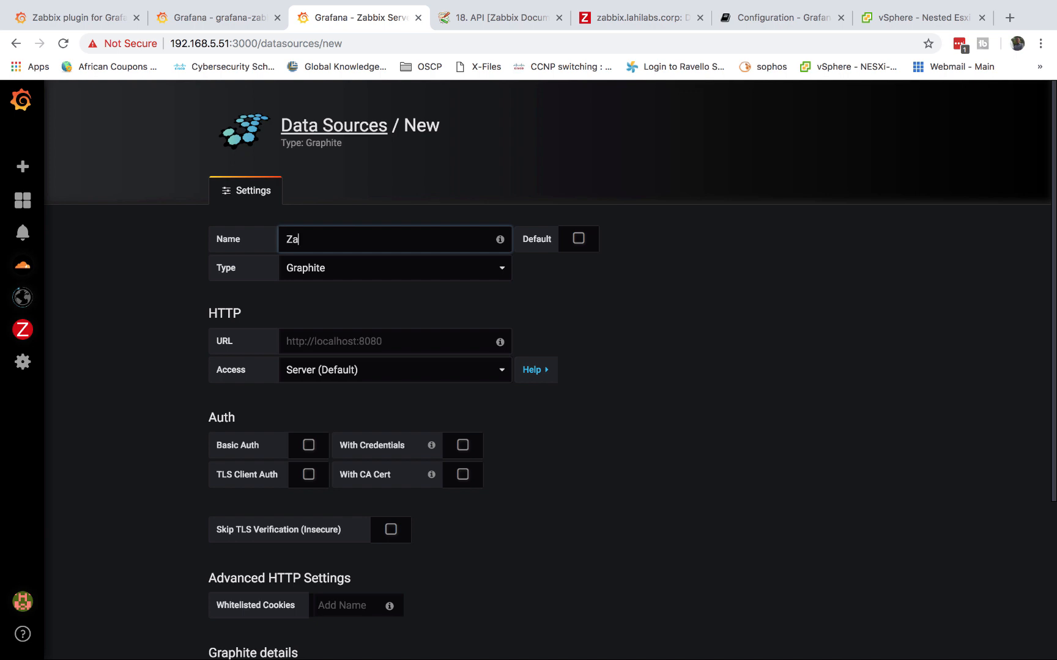
pyautogui.click(339, 278)
pyautogui.click(307, 394)
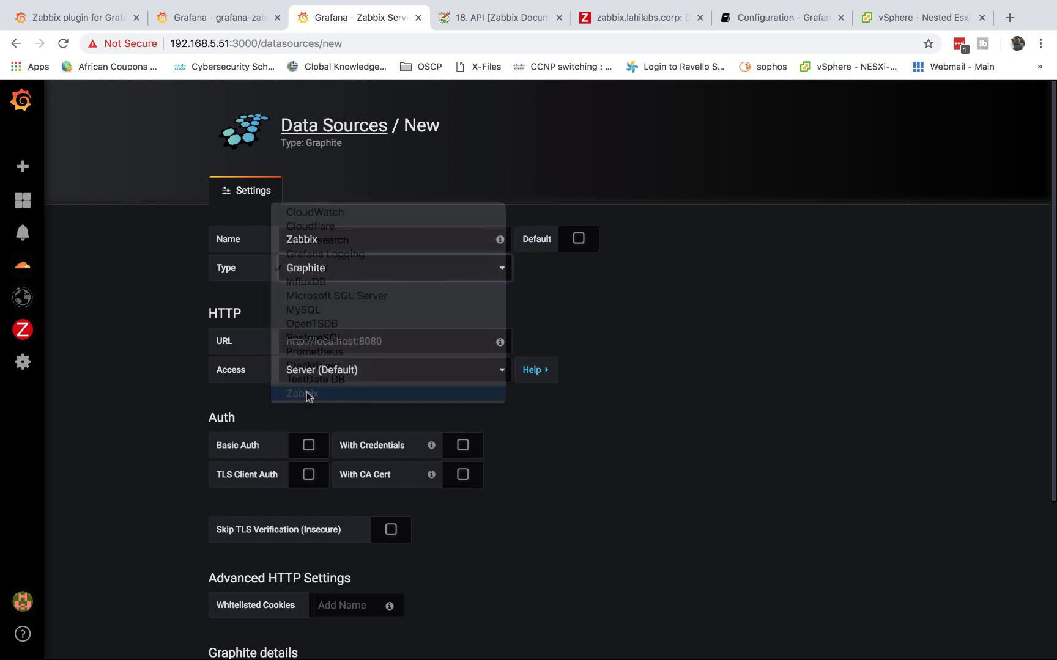
# Open the existing Zabbix data source and review its api_jsonrpc.php URL, Server (Default) access and API settings
pyautogui.moveTo(23, 361)
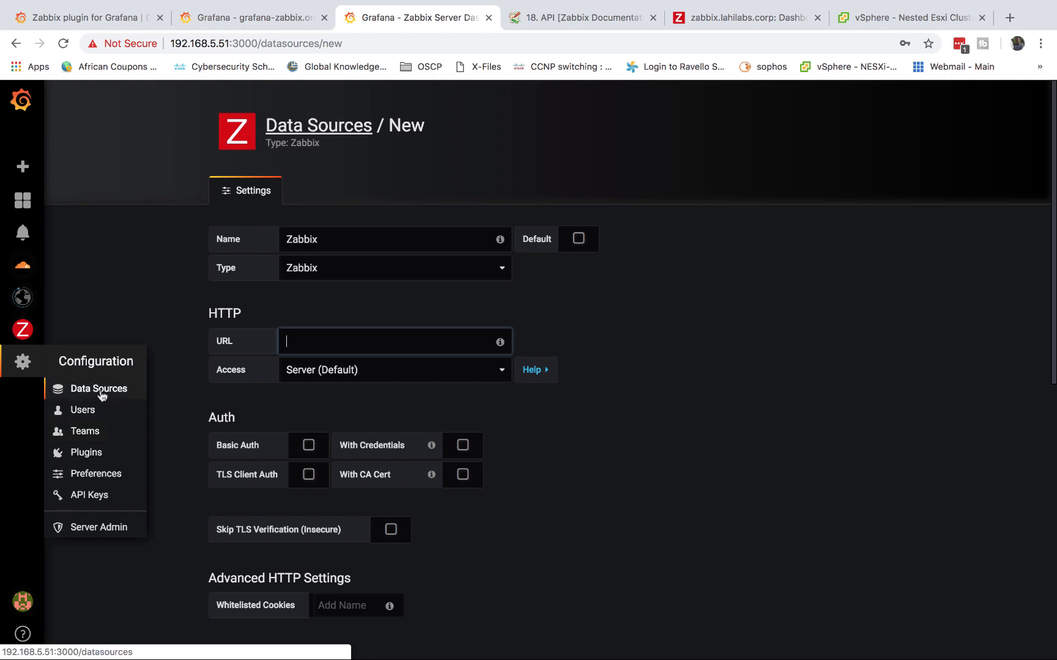
pyautogui.click(102, 396)
pyautogui.click(544, 470)
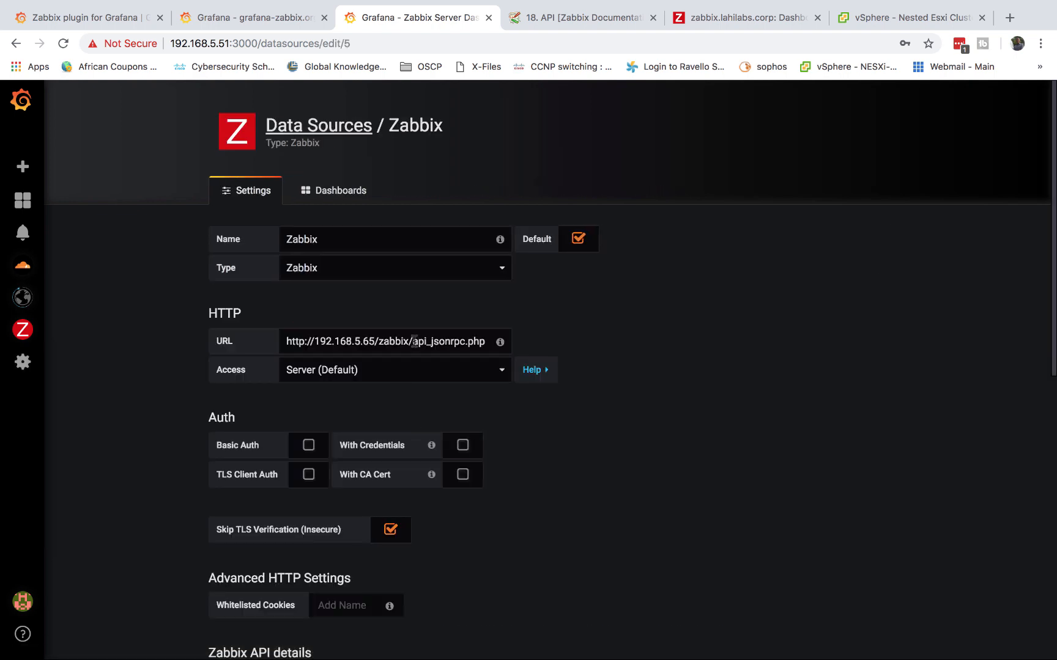
pyautogui.moveTo(414, 341); pyautogui.dragTo(491, 353)
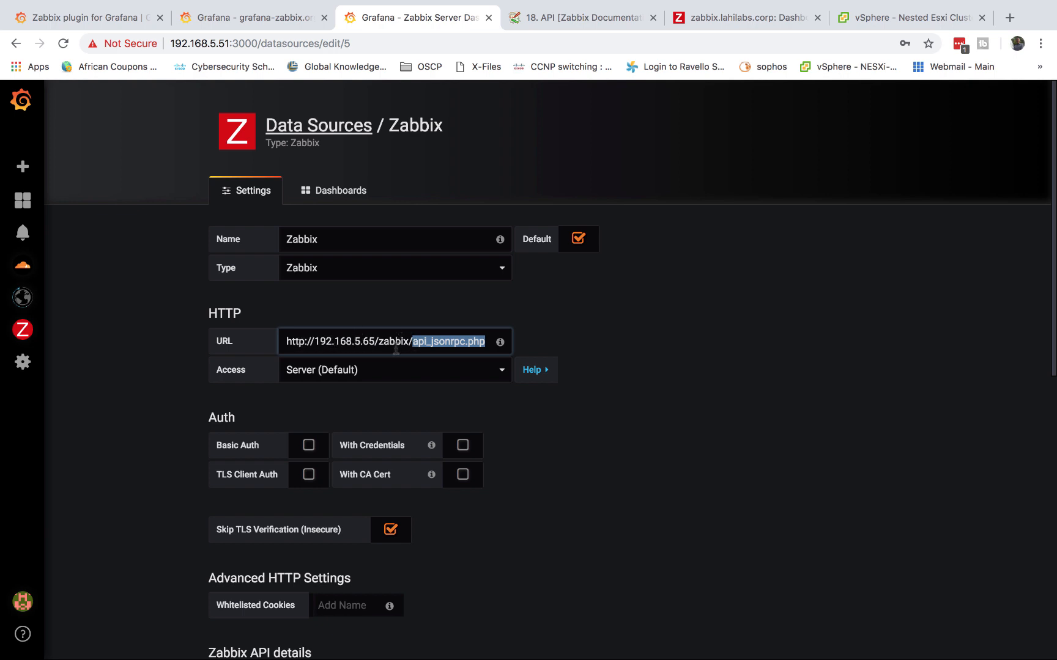
pyautogui.click(454, 360)
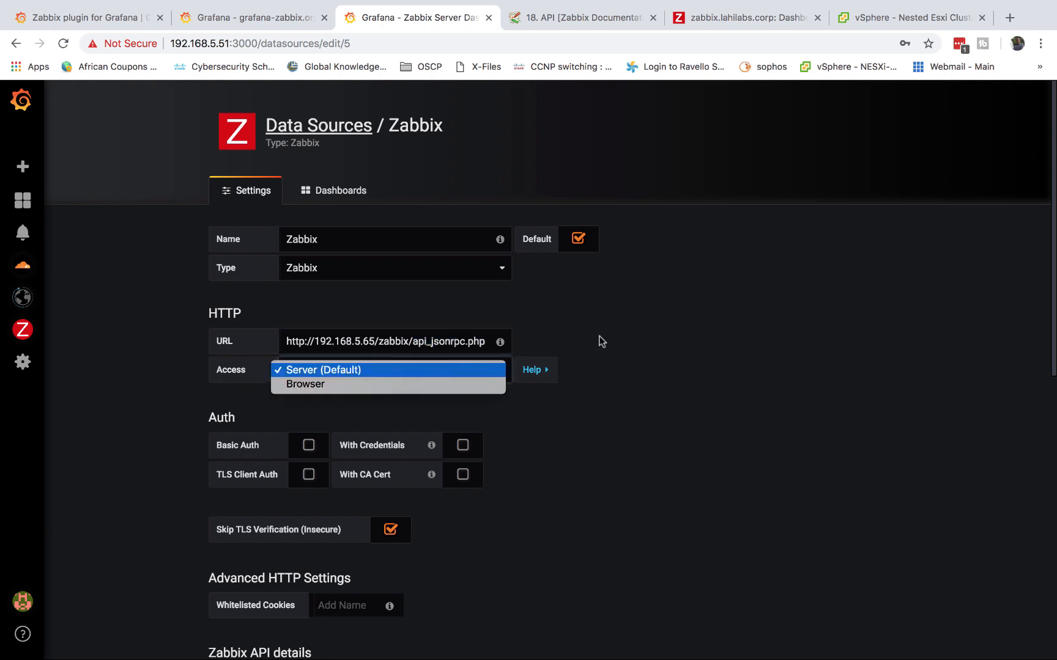
pyautogui.click(668, 331)
pyautogui.scroll(-5, 667, 331)
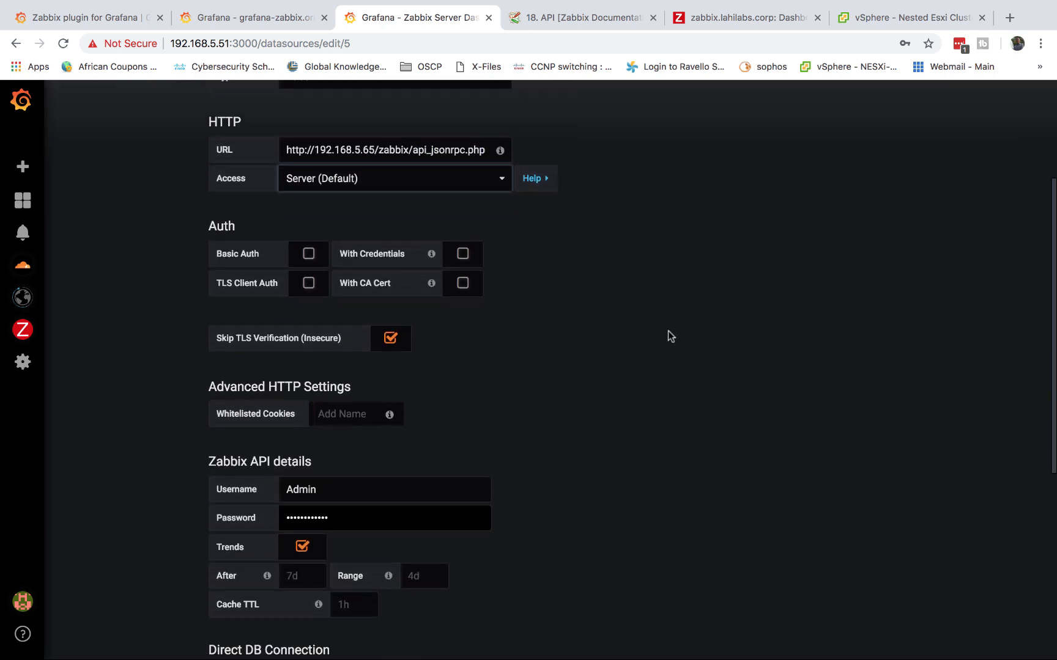
pyautogui.scroll(-2, 668, 331)
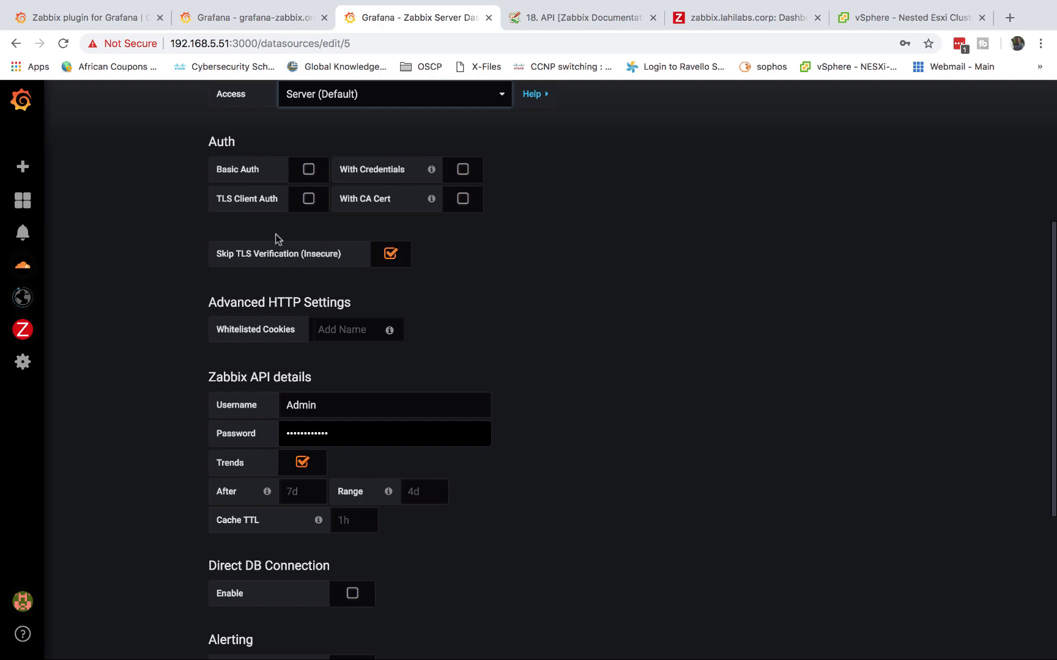
pyautogui.scroll(-3, 534, 358)
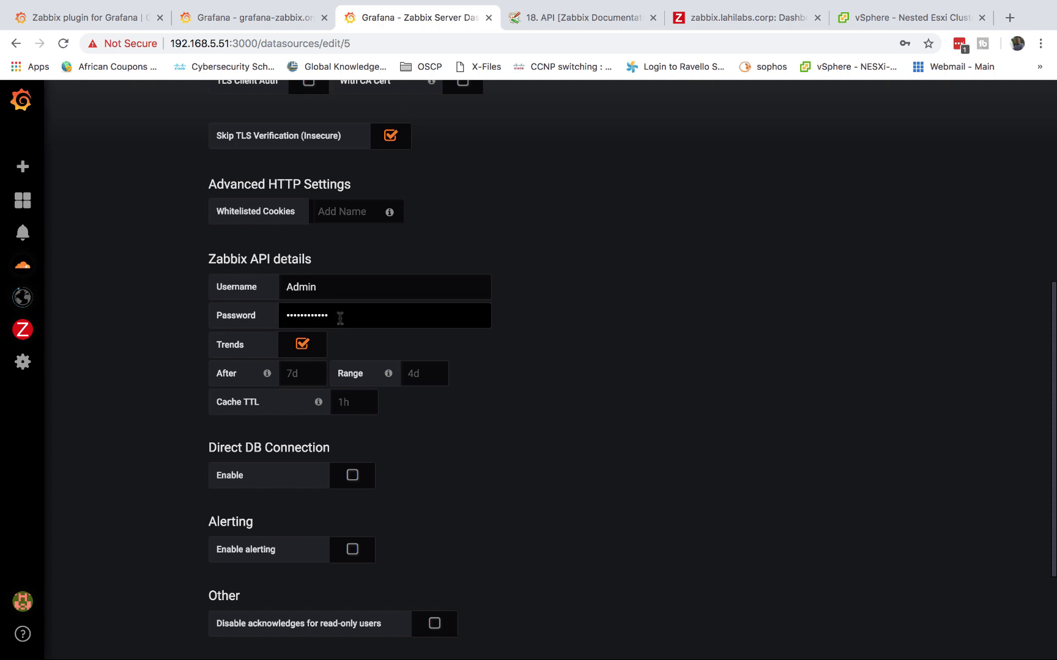
pyautogui.scroll(-4, 303, 317)
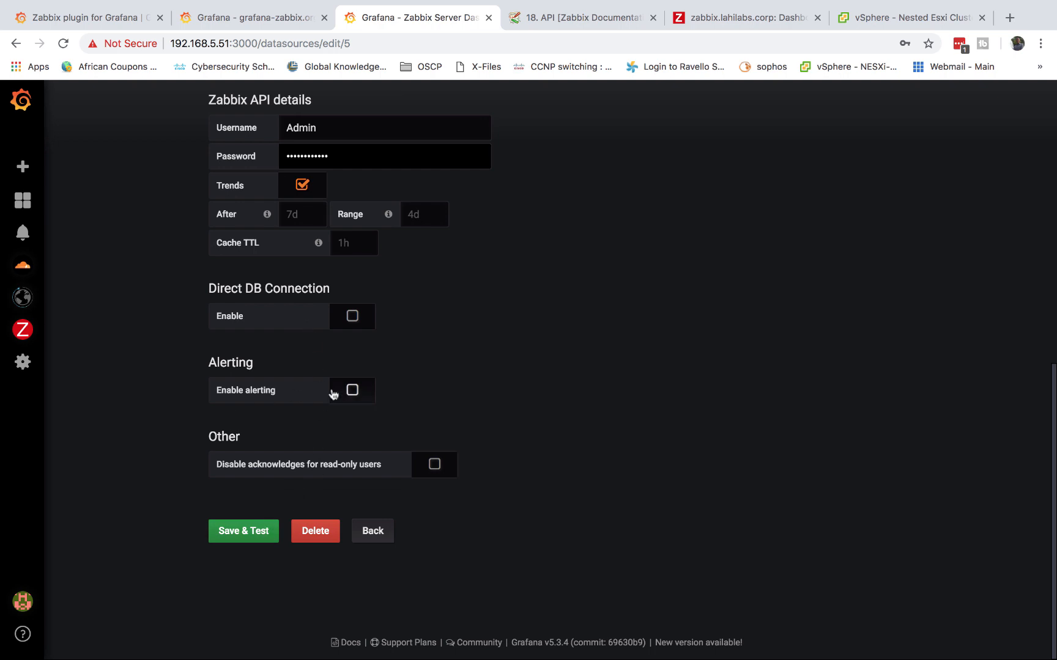
pyautogui.scroll(4, 333, 394)
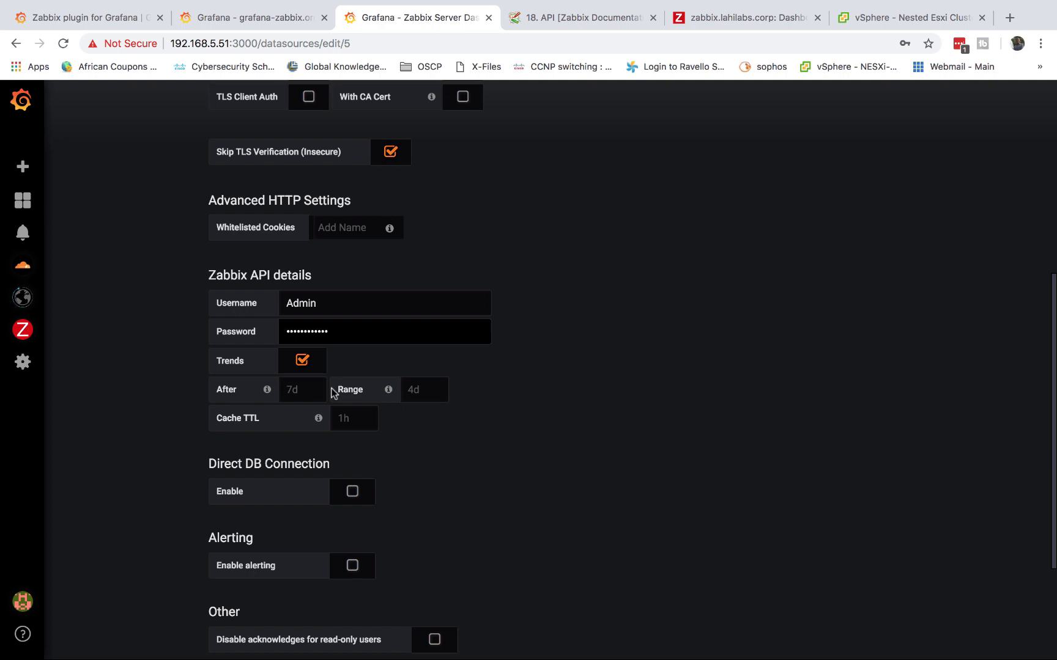
pyautogui.moveTo(25, 334)
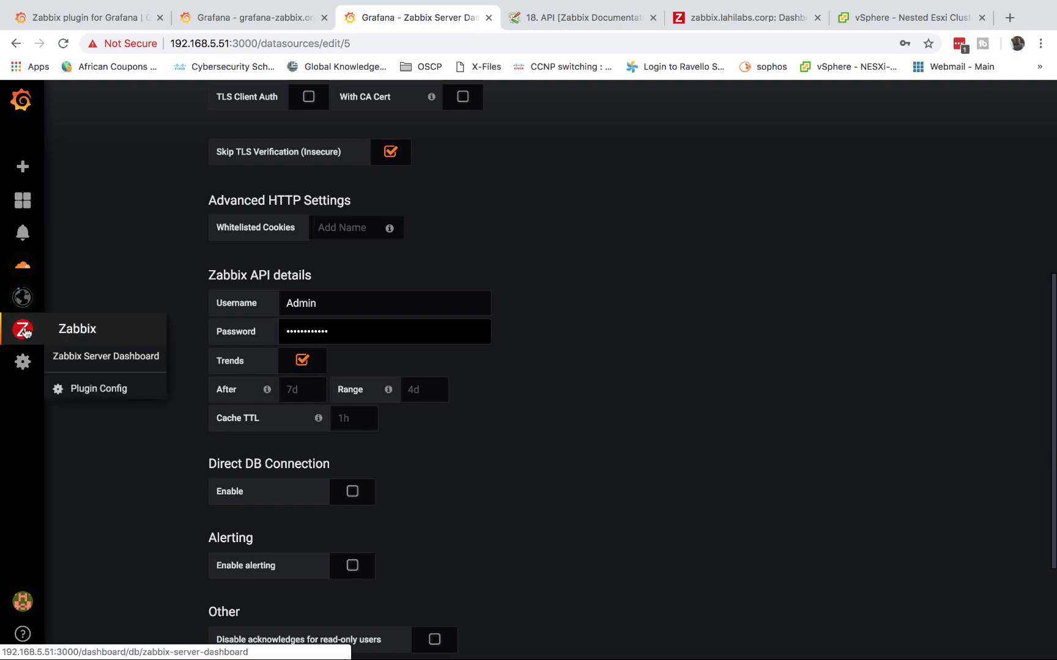
# Open the Zabbix Server Dashboard and add a new empty panel to it
pyautogui.click(86, 357)
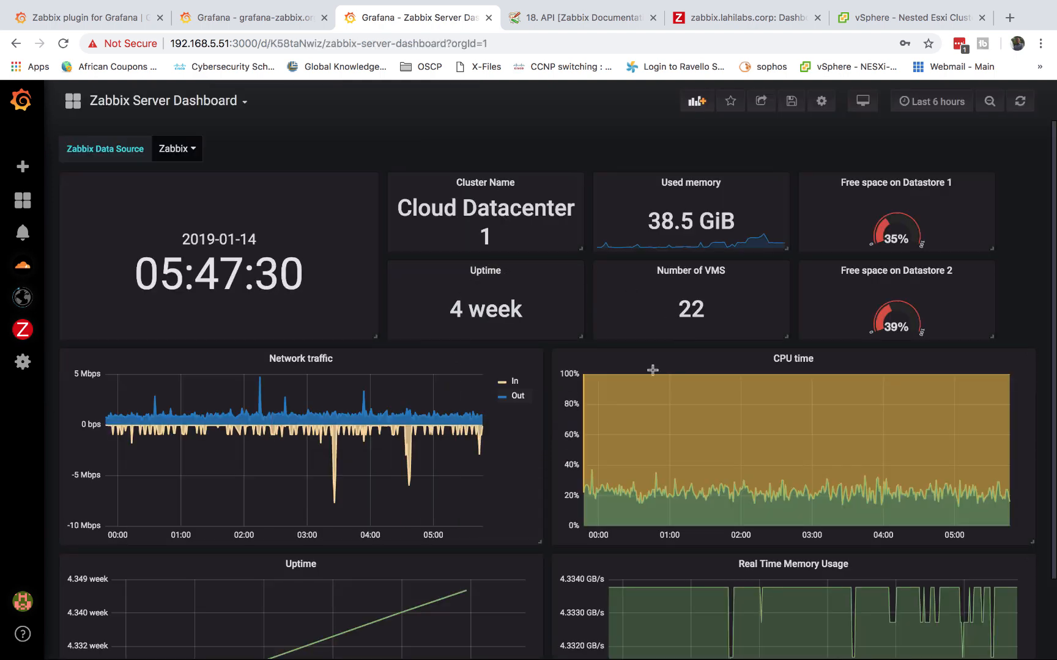
pyautogui.scroll(-3, 477, 358)
pyautogui.scroll(3, 477, 358)
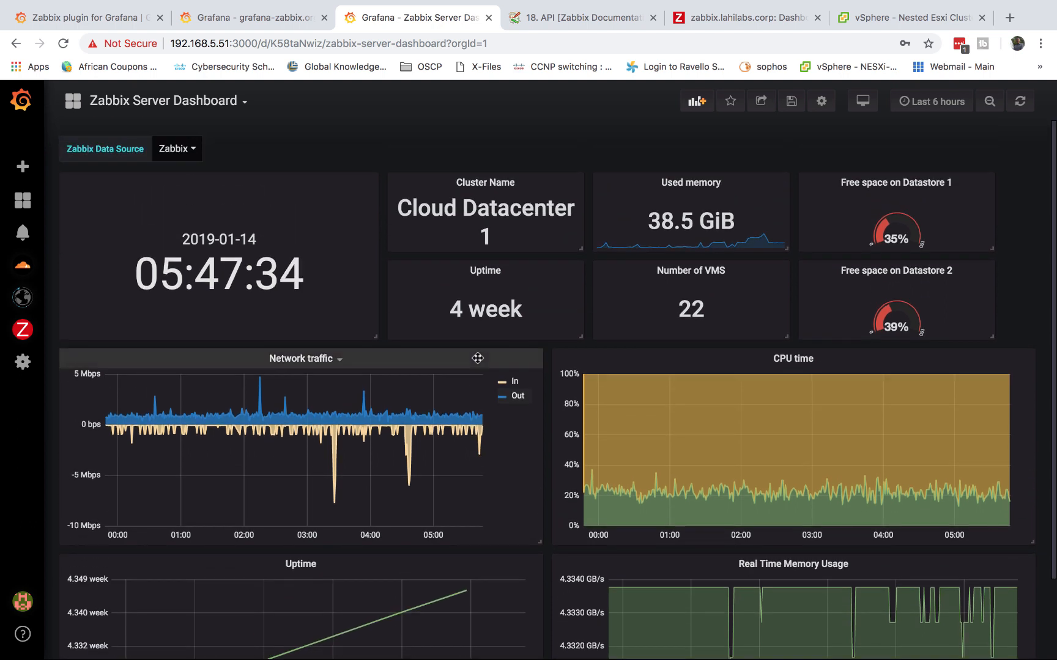
pyautogui.click(699, 105)
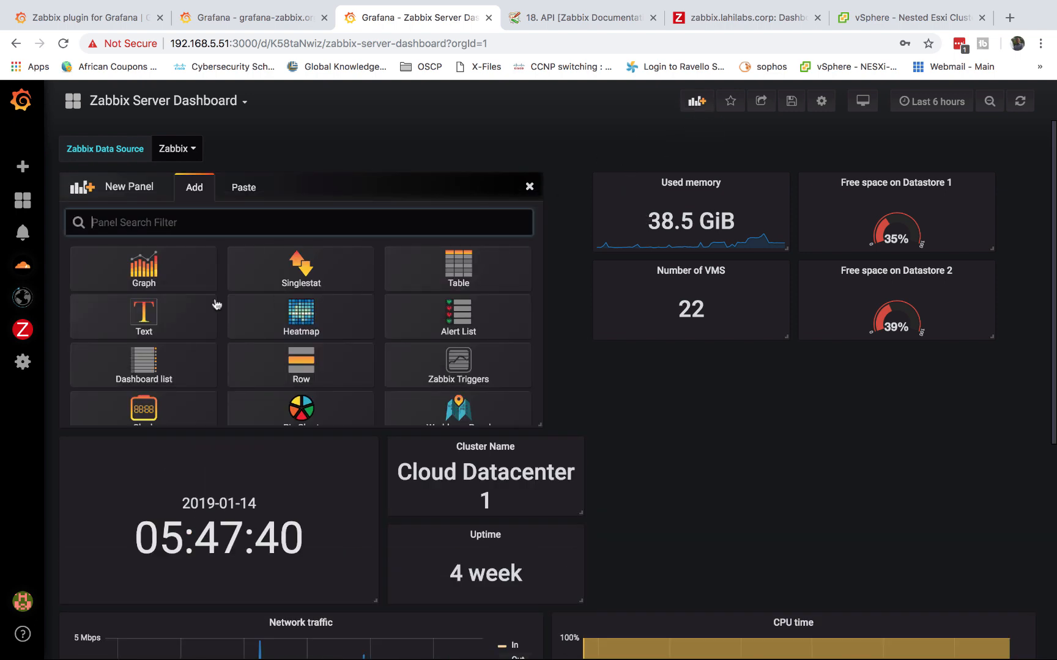
# Add a Graph panel, open it for editing and set Zabbix as its data source
pyautogui.click(153, 270)
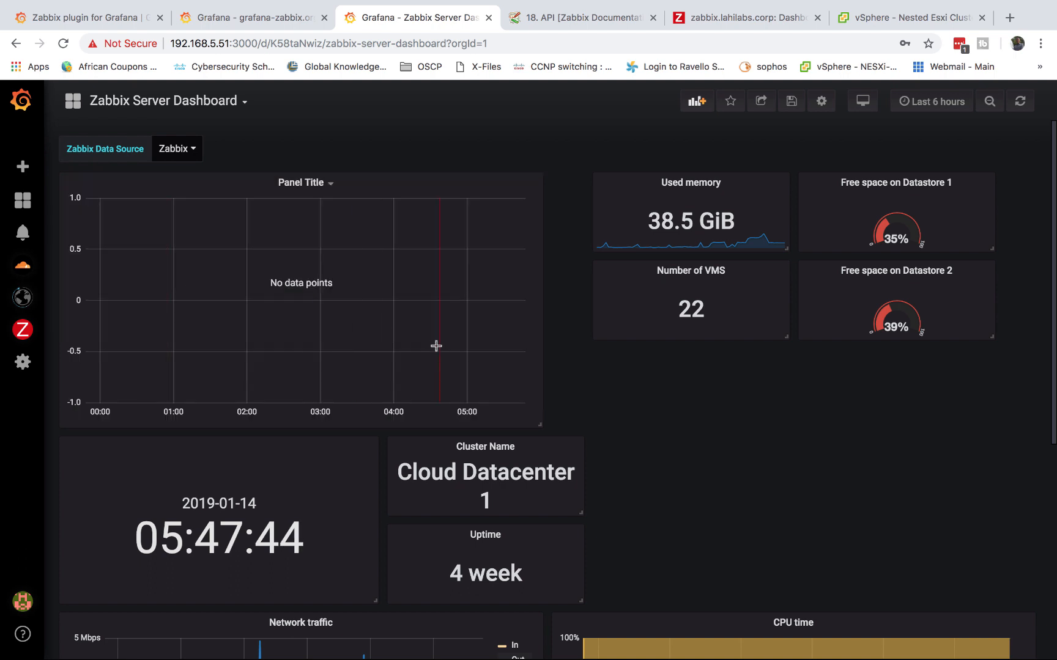
pyautogui.click(324, 184)
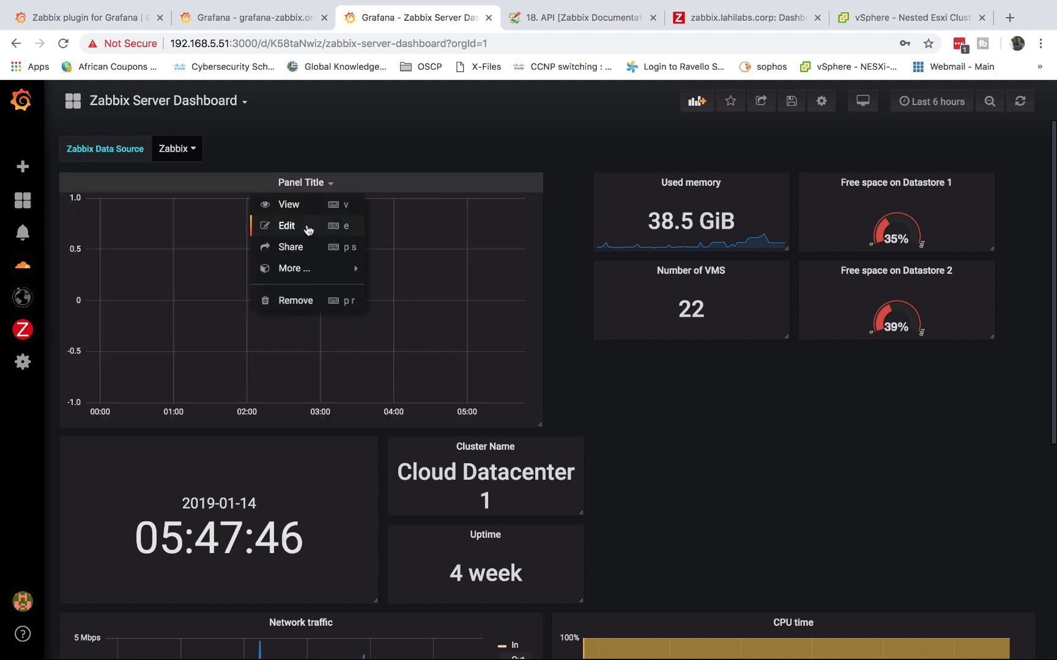
pyautogui.click(308, 229)
pyautogui.scroll(-2, 408, 418)
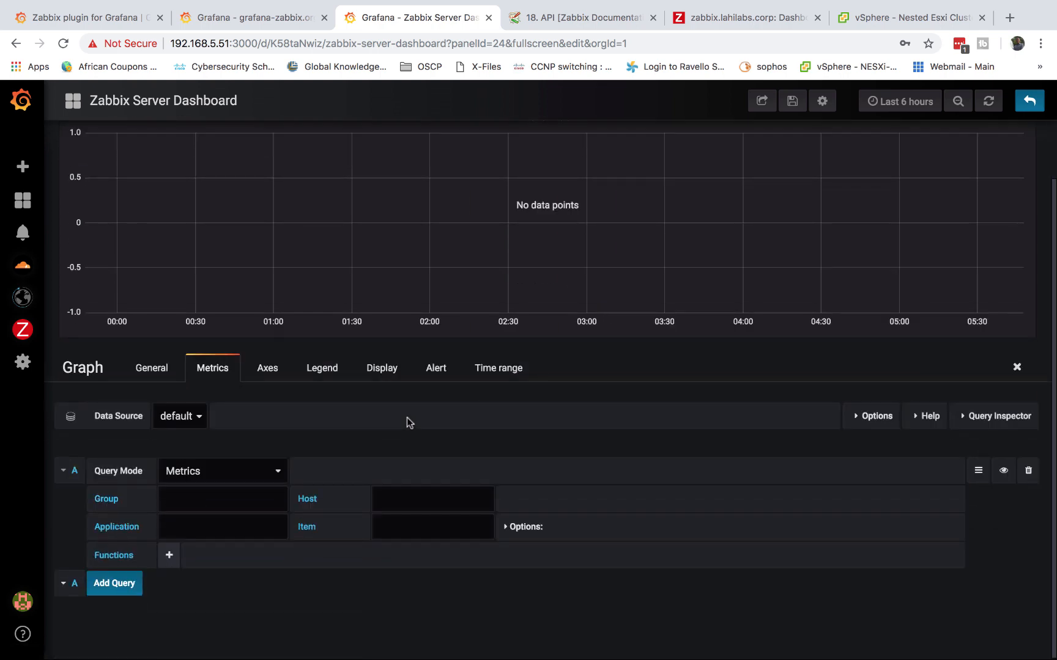
pyautogui.click(196, 421)
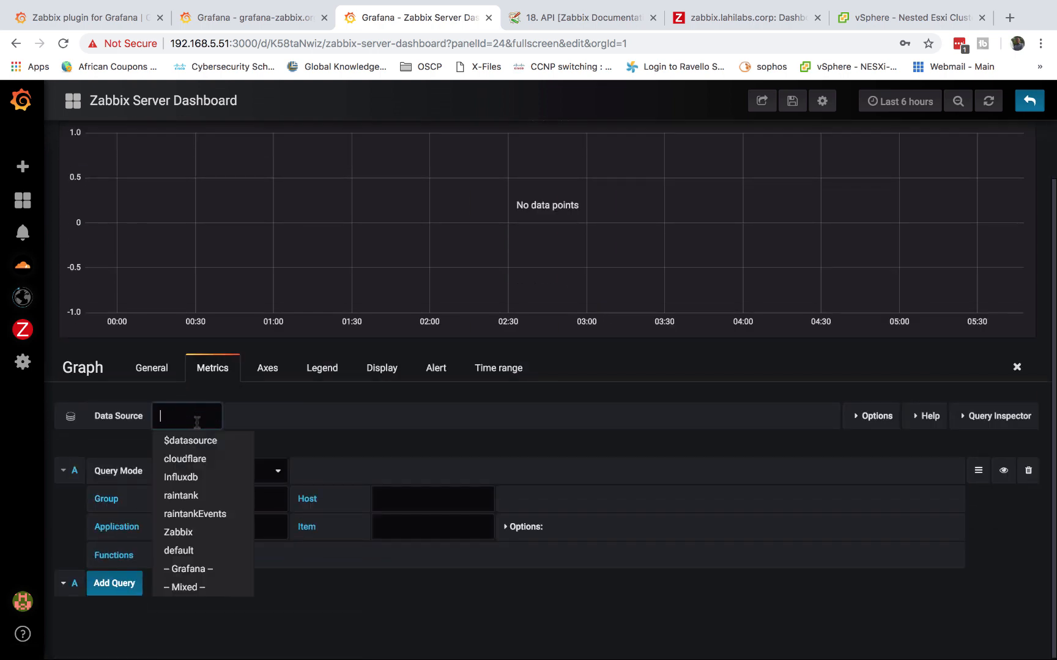
pyautogui.click(189, 535)
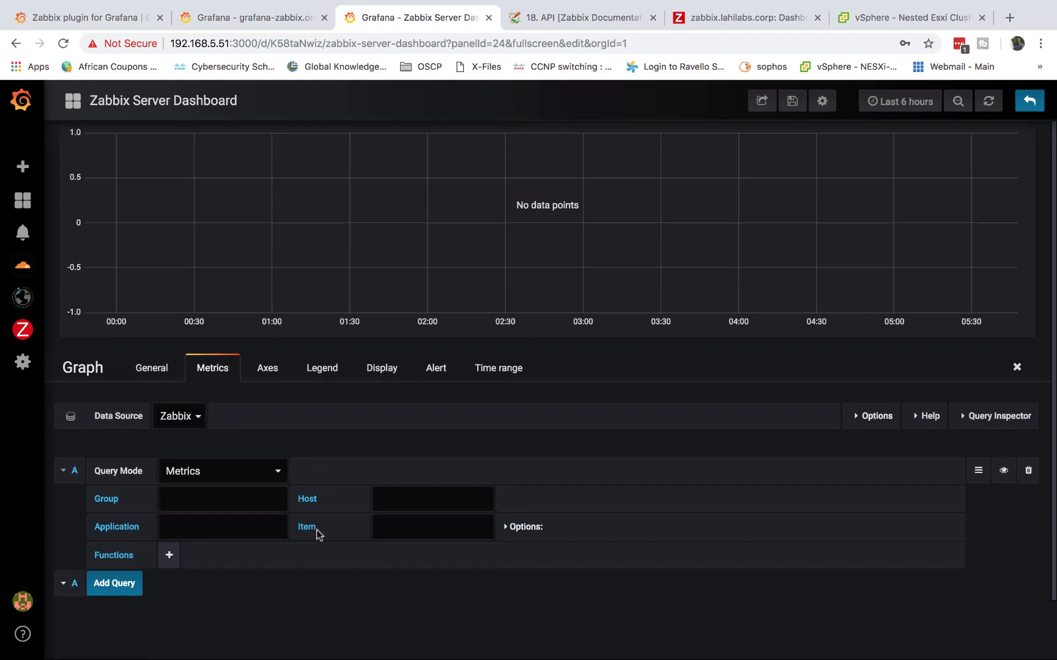
# Keep Query Mode on Metrics and choose the Virtual machines group
pyautogui.click(248, 480)
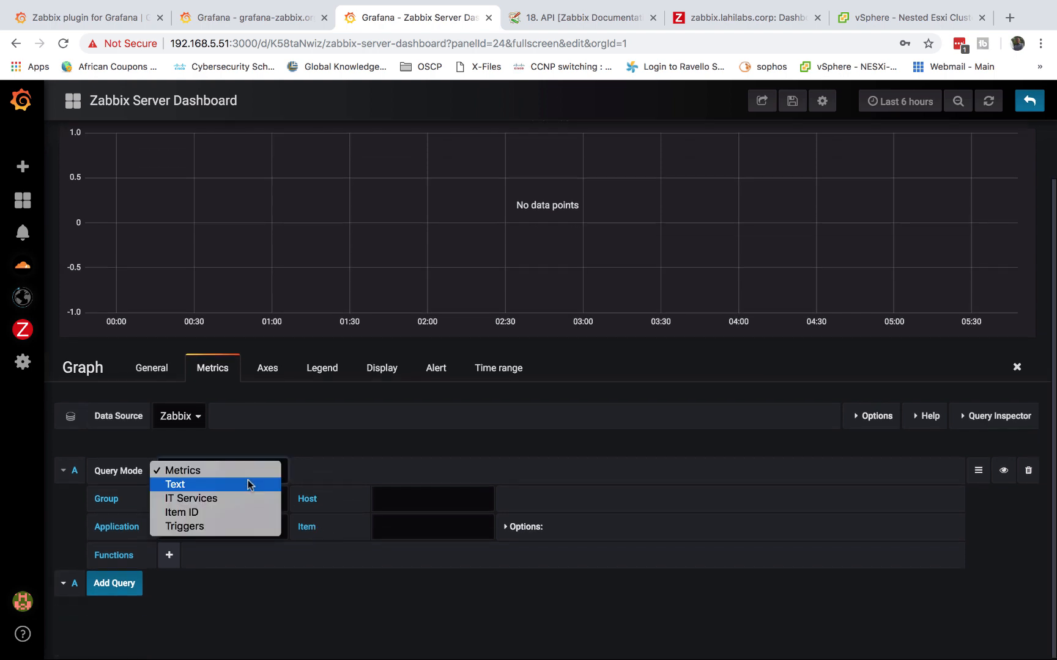
pyautogui.click(186, 471)
pyautogui.click(178, 505)
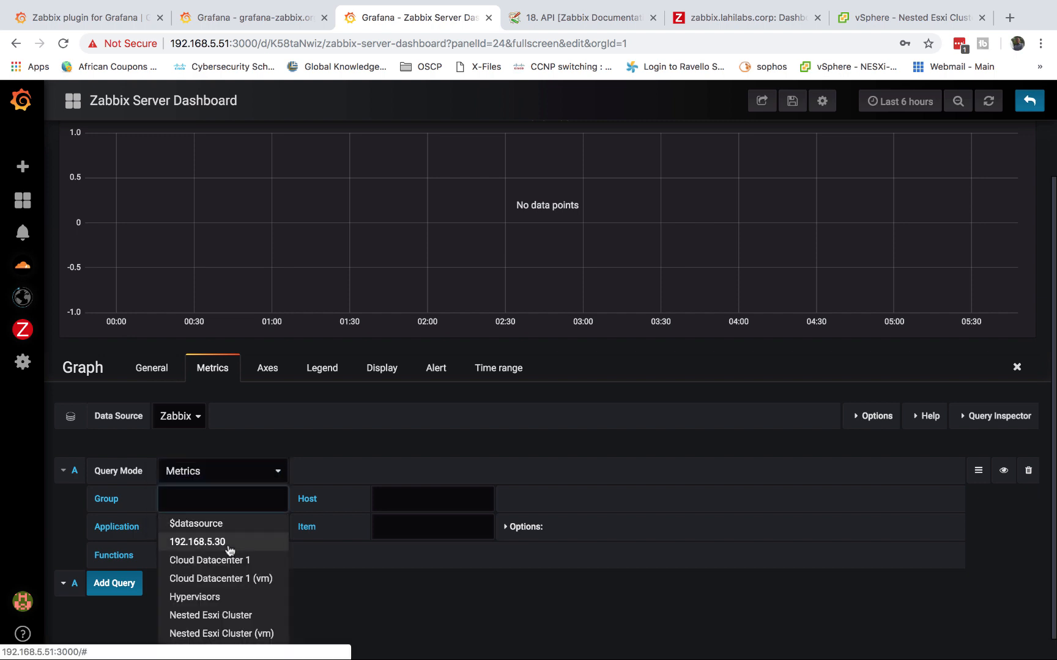
pyautogui.scroll(-1, 229, 542)
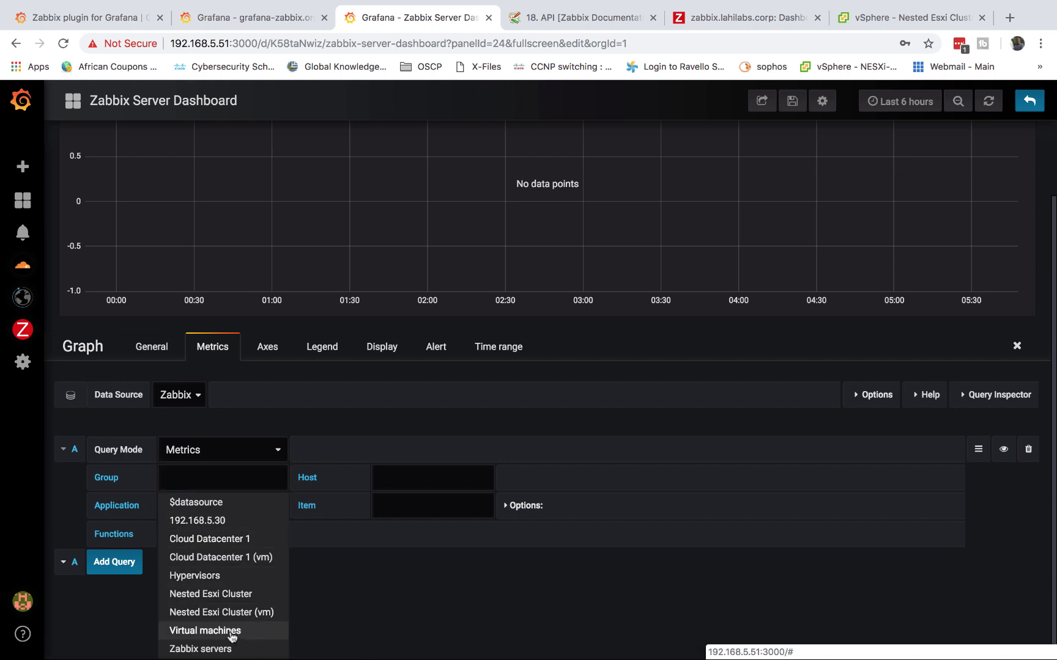
pyautogui.click(239, 638)
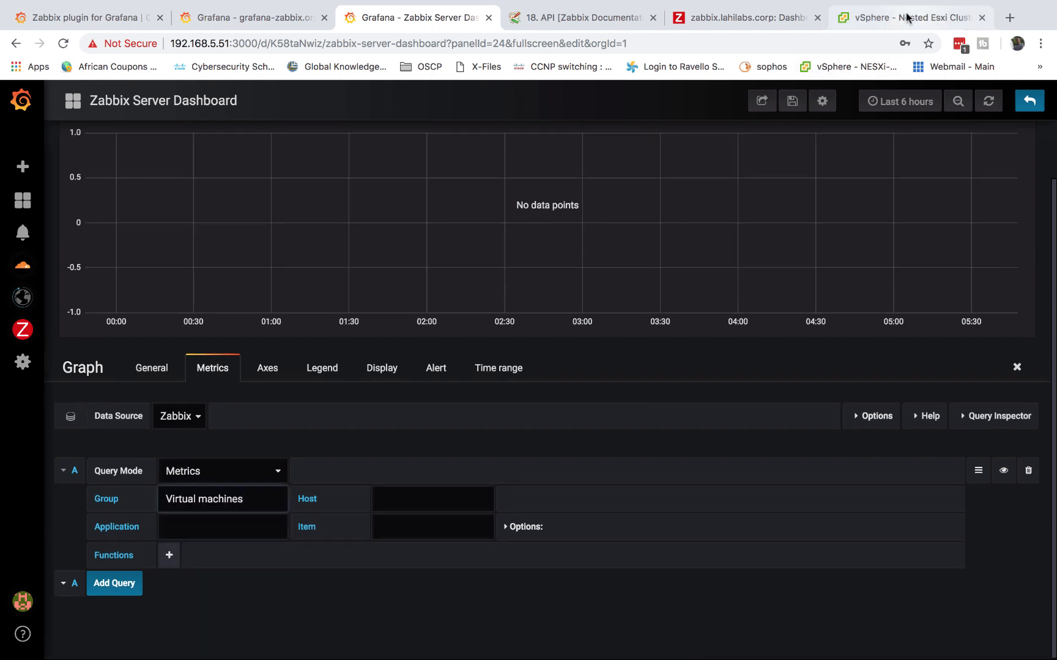
# Expand Nested Esxi Cluster in the vSphere inventory to list its VMs
pyautogui.click(881, 17)
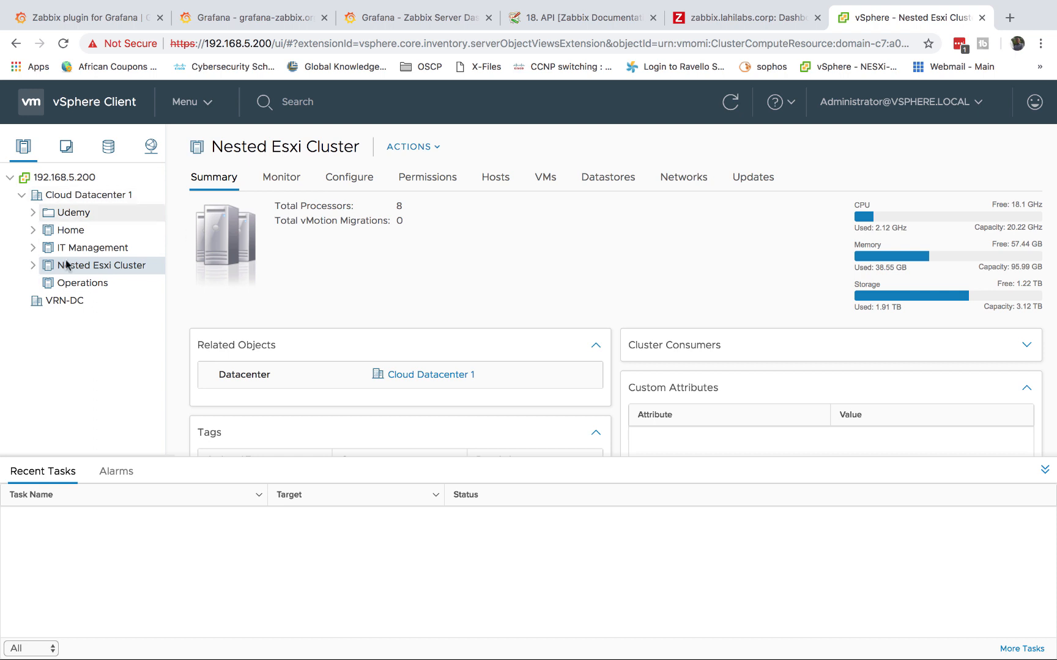
pyautogui.click(35, 268)
pyautogui.scroll(-3, 134, 444)
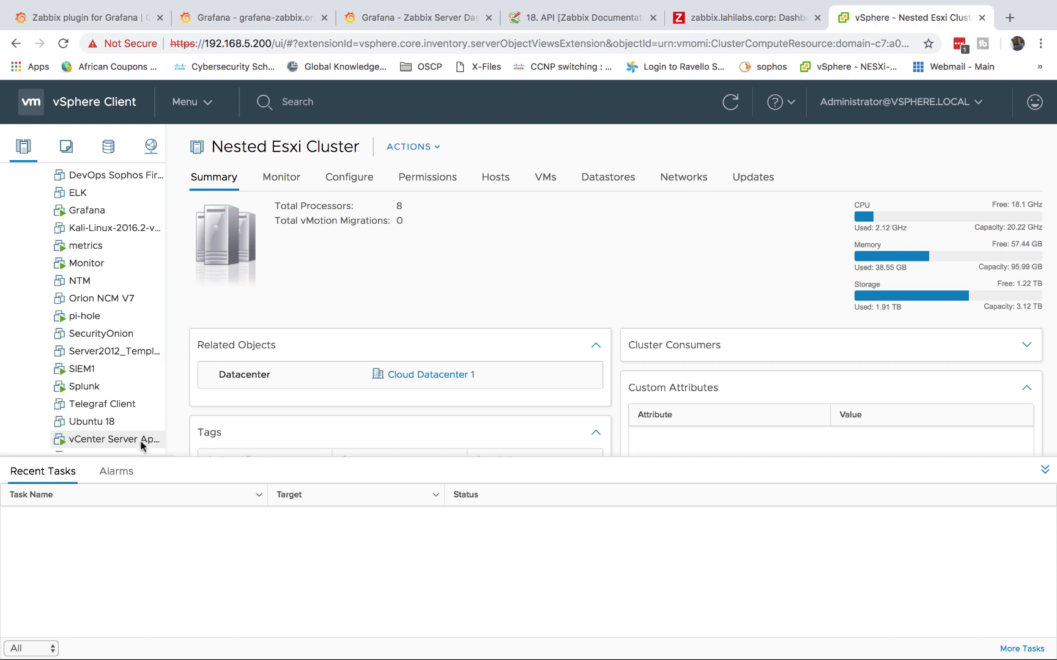
pyautogui.scroll(-2, 123, 439)
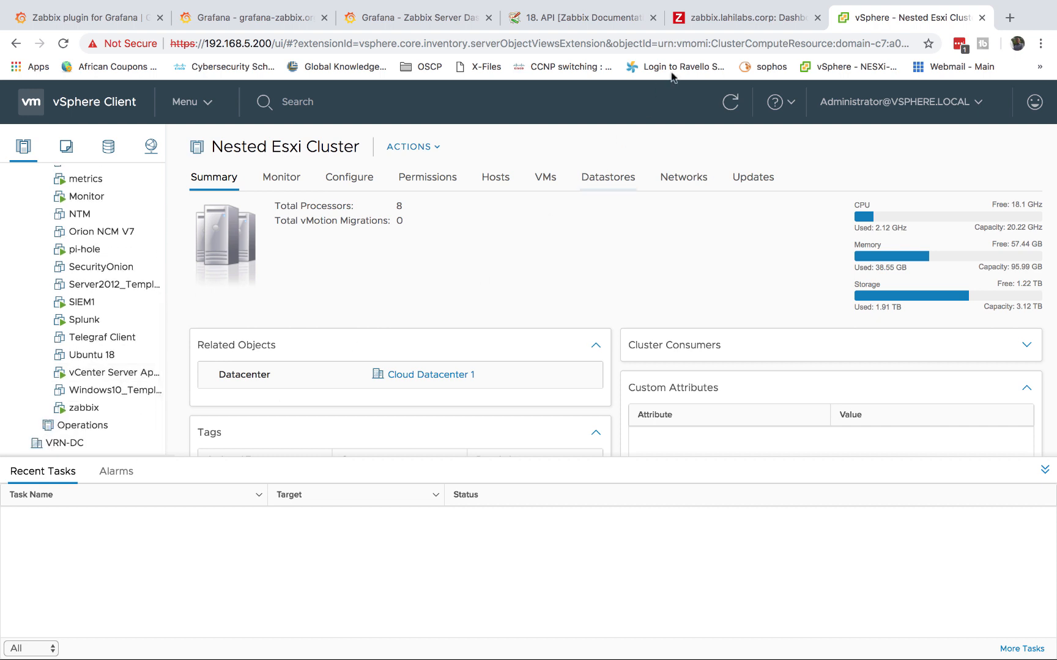
# Close the grafana-zabbix.org demo tab and set the Grafana query's Host to DC
pyautogui.click(235, 21)
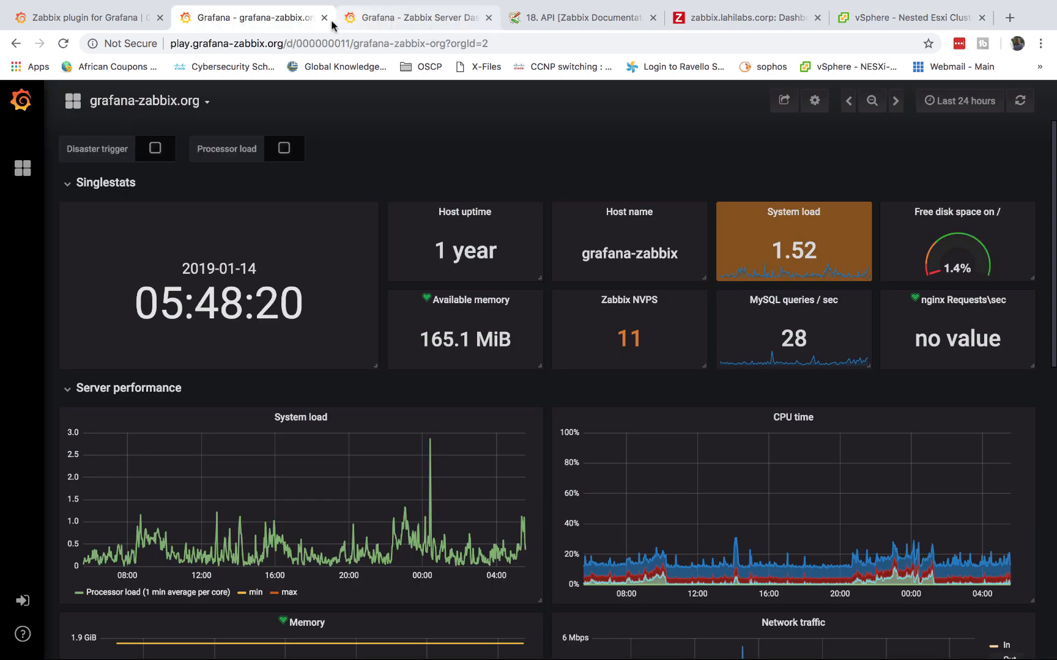
pyautogui.click(324, 18)
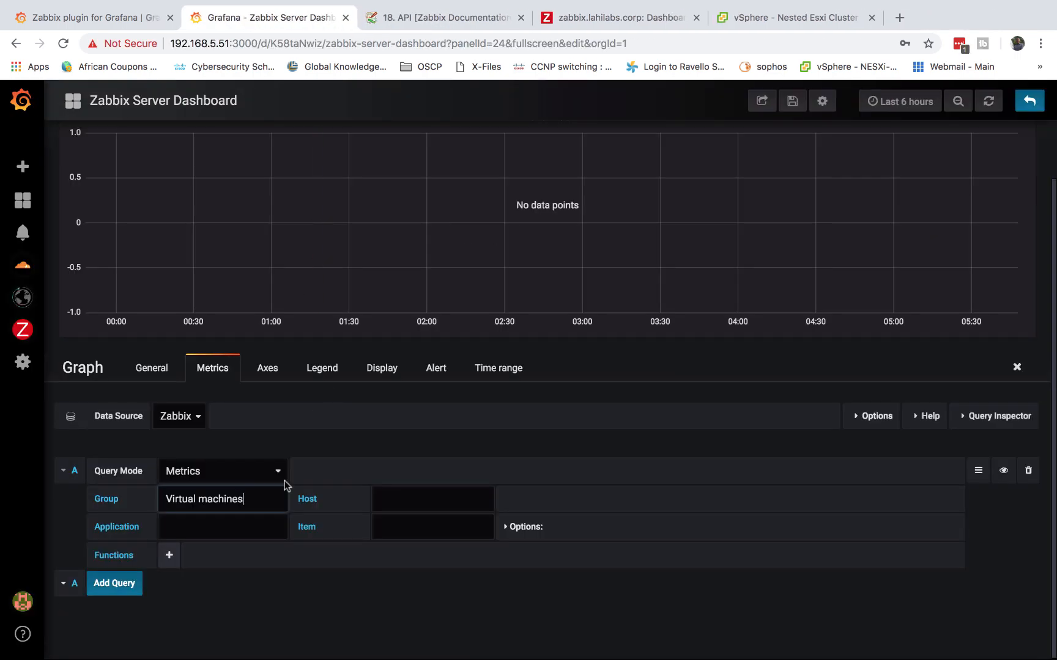
pyautogui.click(419, 499)
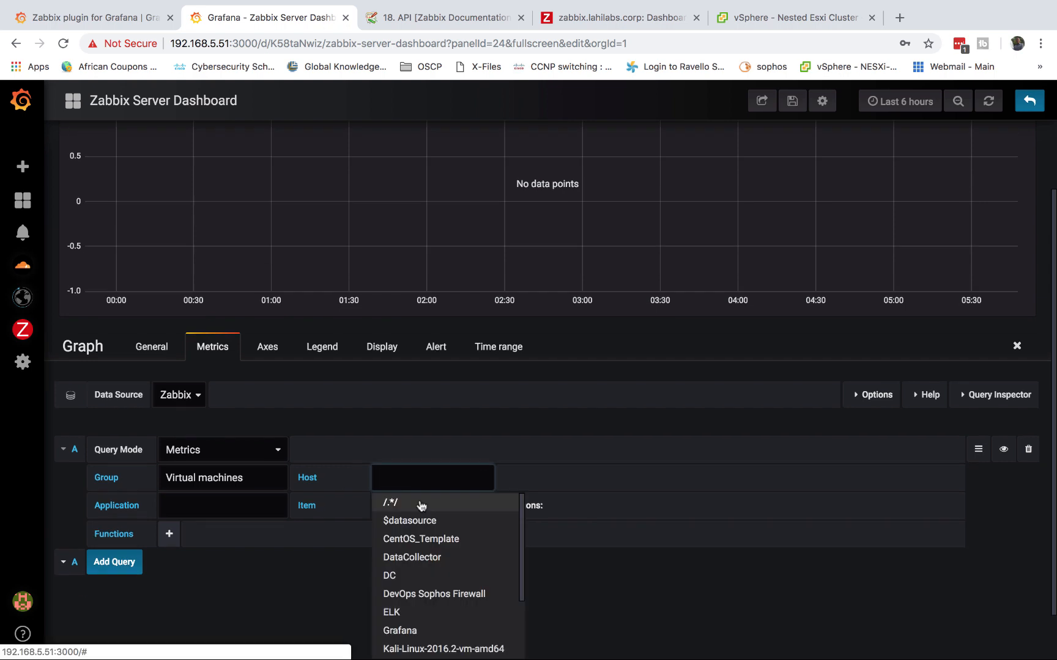
pyautogui.click(394, 575)
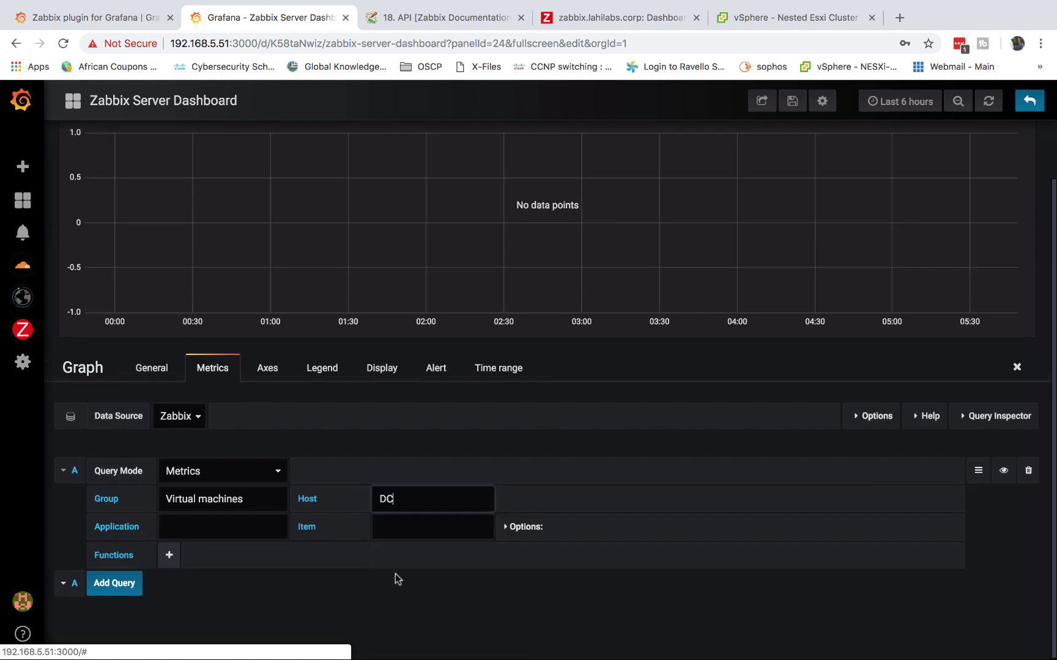
pyautogui.click(767, 22)
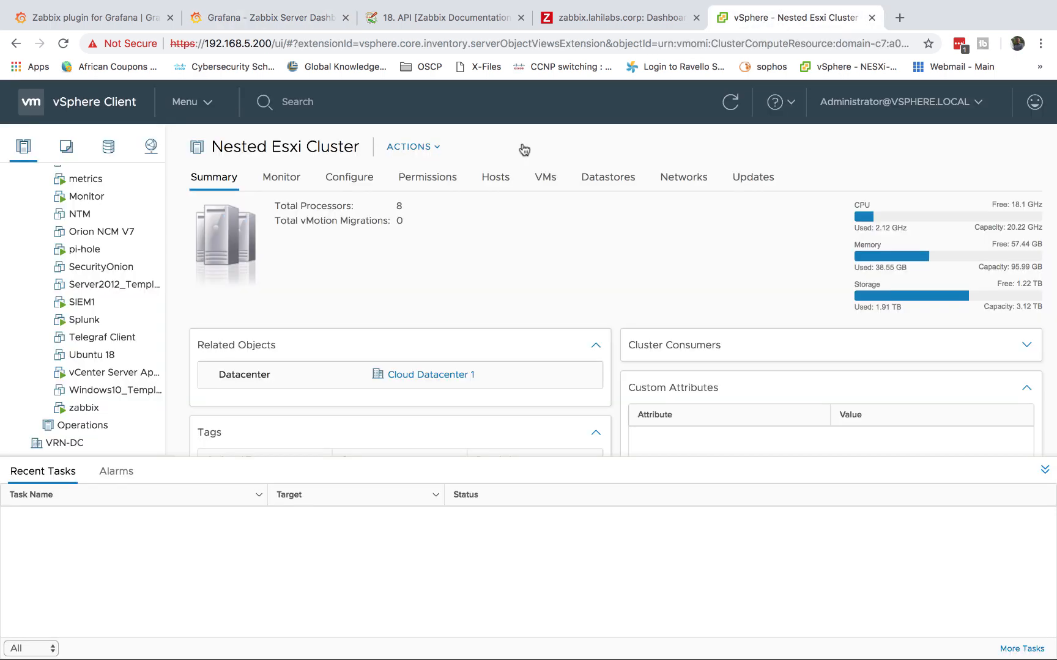
# Check DC's vSphere Summary, then go back to the Grafana graph editor querying host DC
pyautogui.scroll(3, 58, 285)
pyautogui.scroll(5, 59, 285)
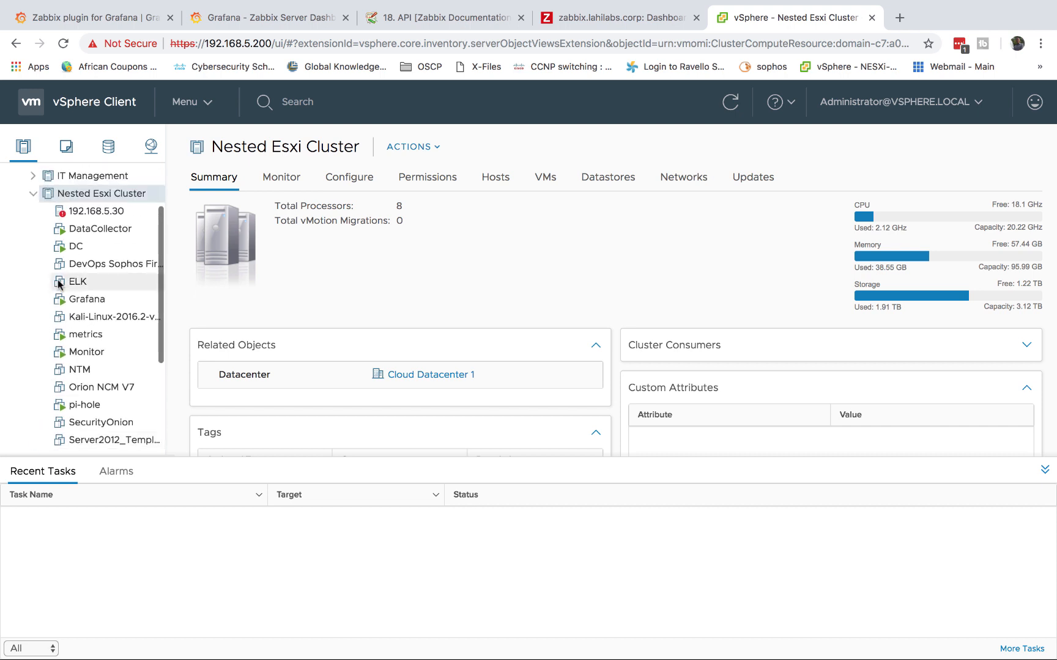
pyautogui.click(76, 247)
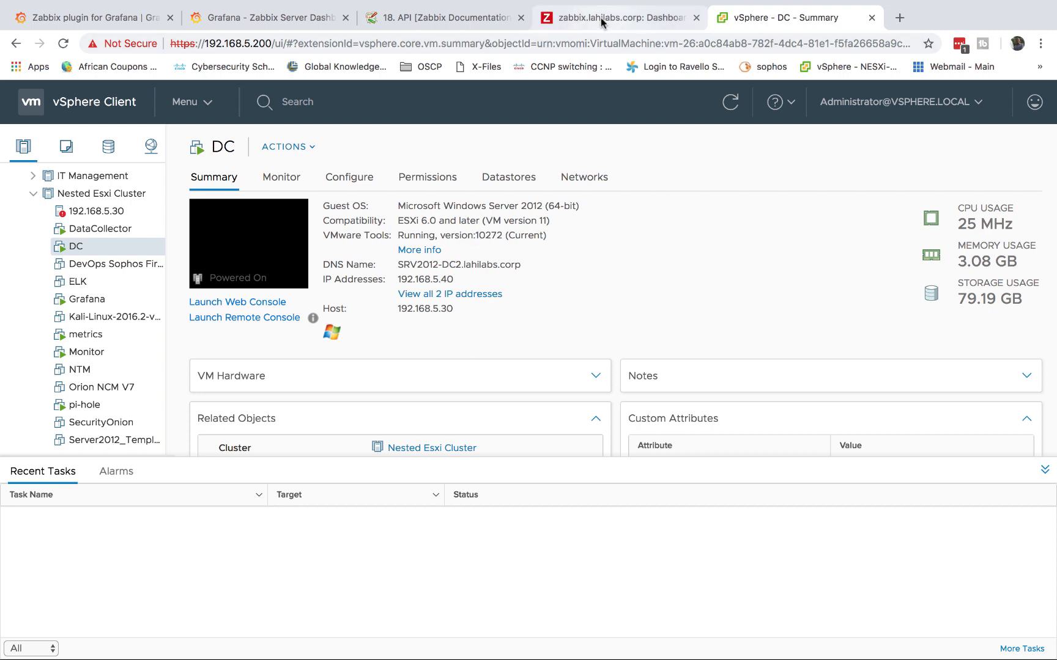
pyautogui.click(249, 16)
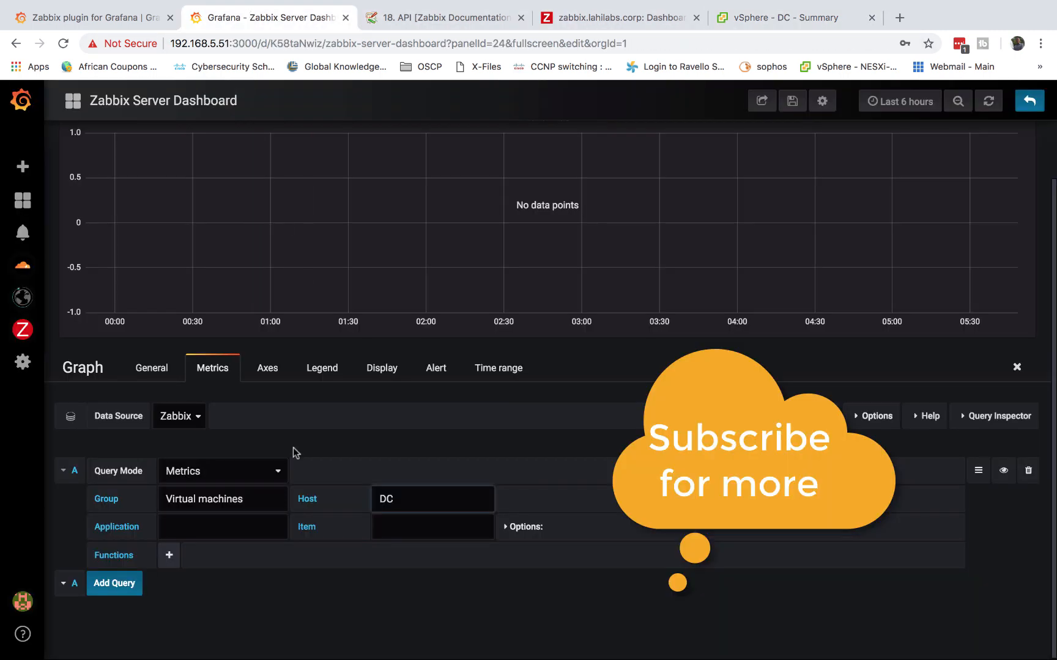
# Set the panel query to Application CPU and Item CPU ready, then return to the dashboard
pyautogui.click(220, 527)
pyautogui.click(199, 573)
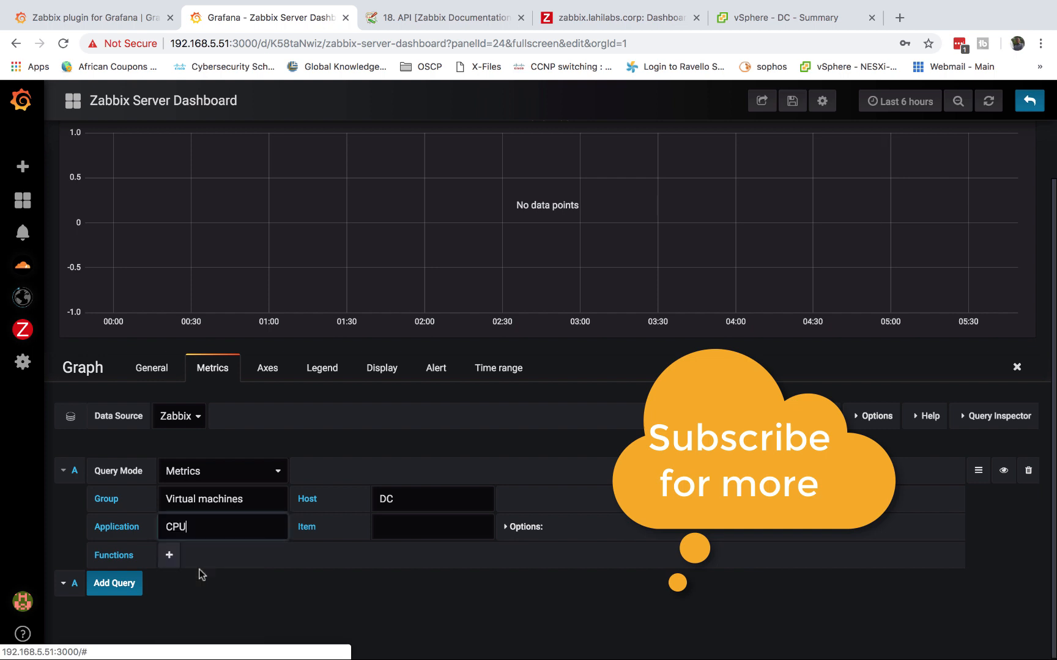
pyautogui.click(430, 529)
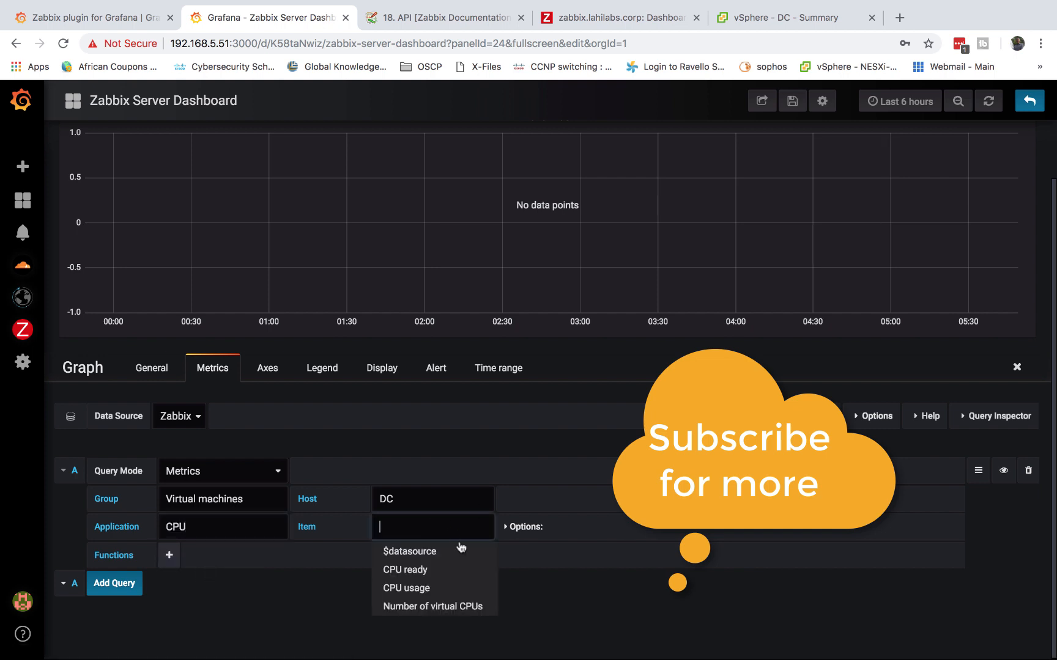
pyautogui.click(421, 569)
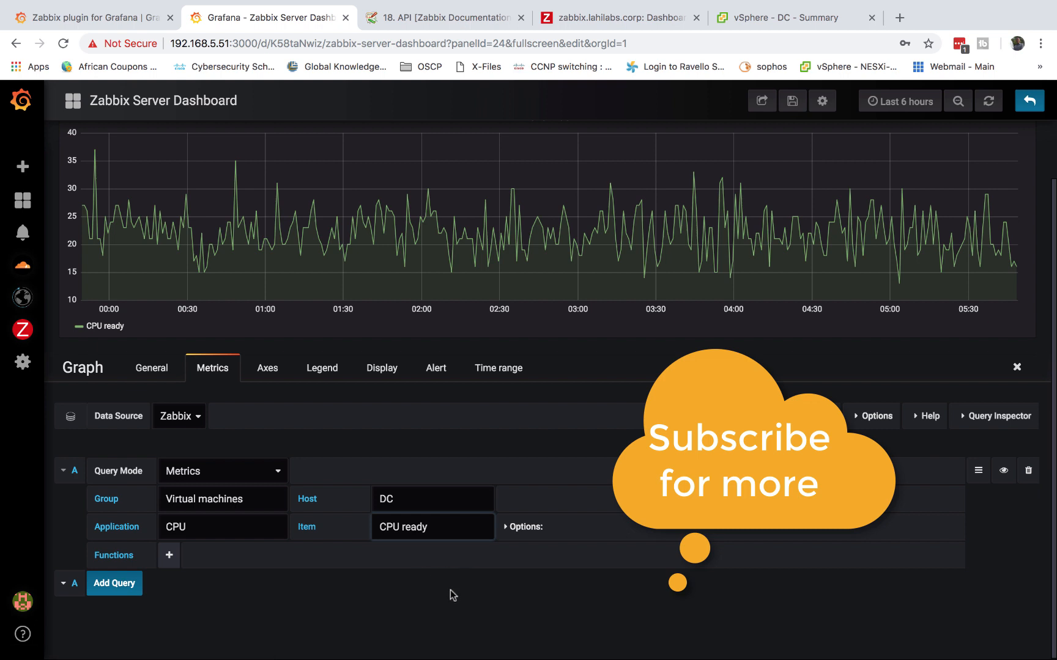
pyautogui.scroll(2, 465, 591)
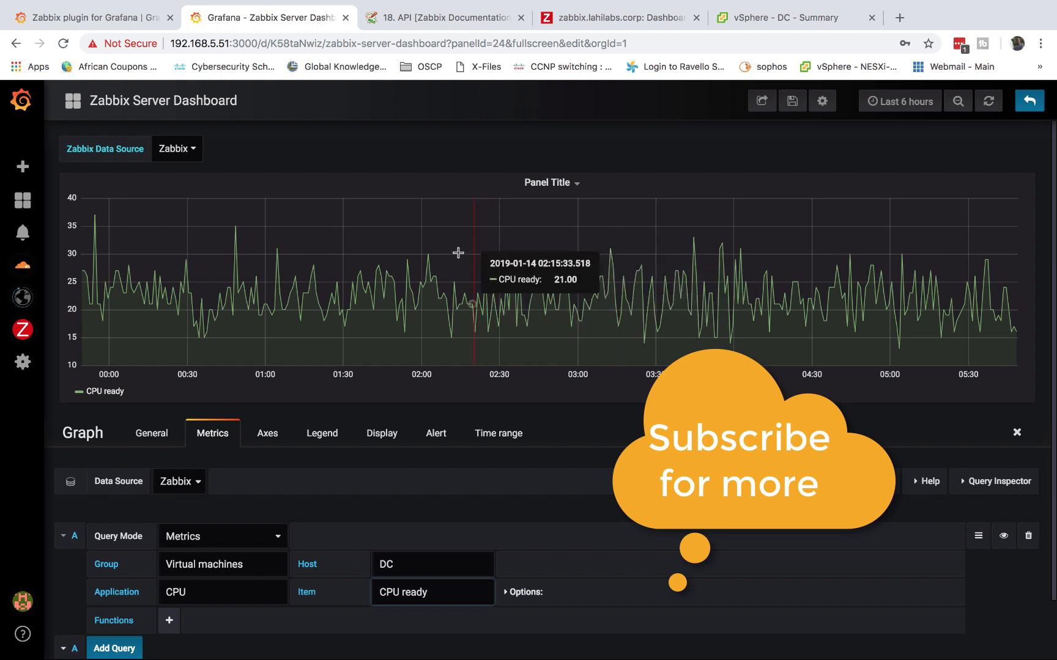
pyautogui.click(1018, 110)
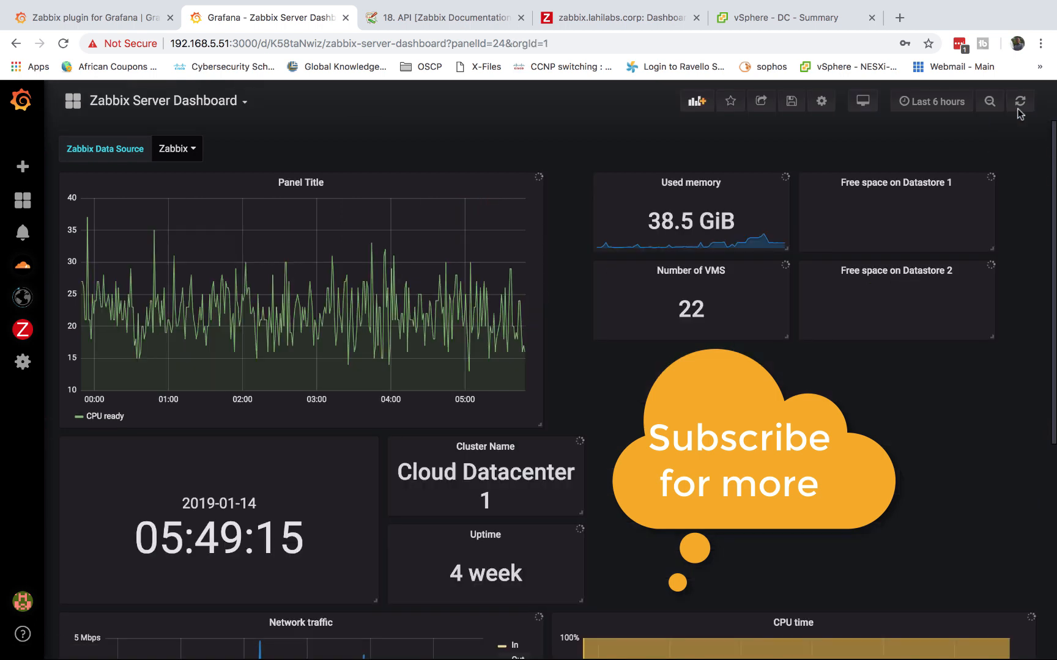
# Review the updated Grafana dashboard, then switch to the zabbix.lahilabs.corp Systems Overview tab
pyautogui.scroll(-6, 598, 439)
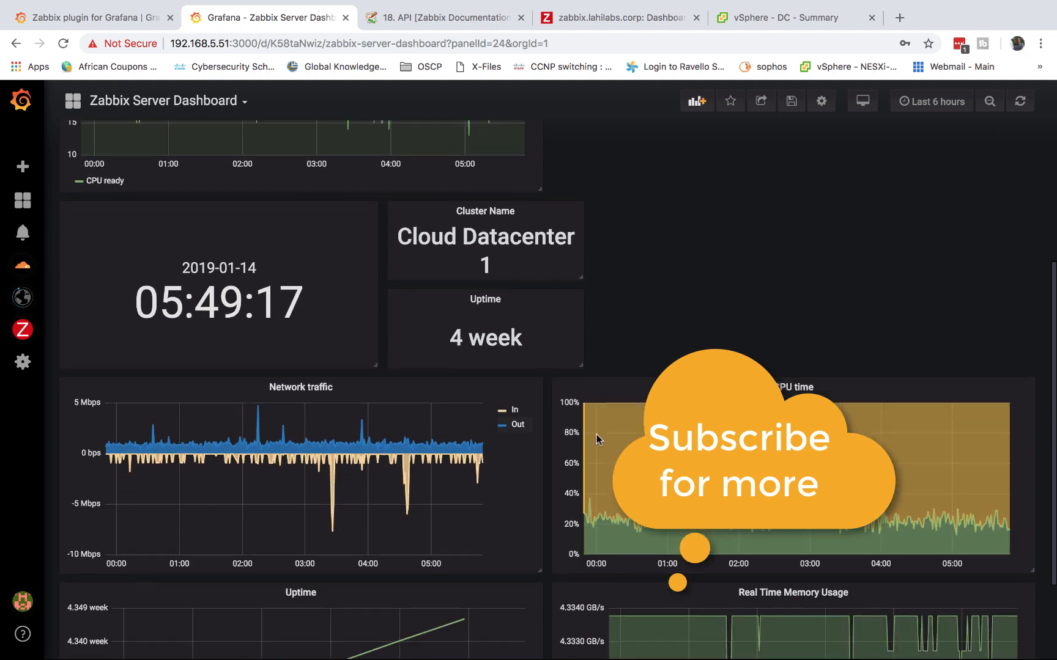
pyautogui.scroll(6, 596, 435)
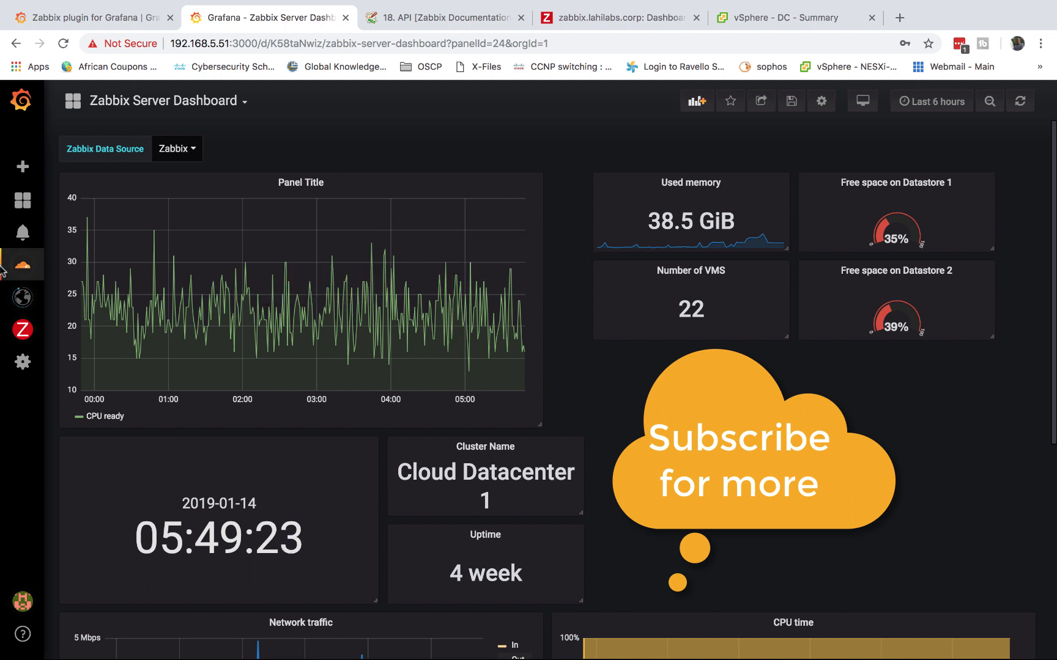
pyautogui.moveTo(39, 326)
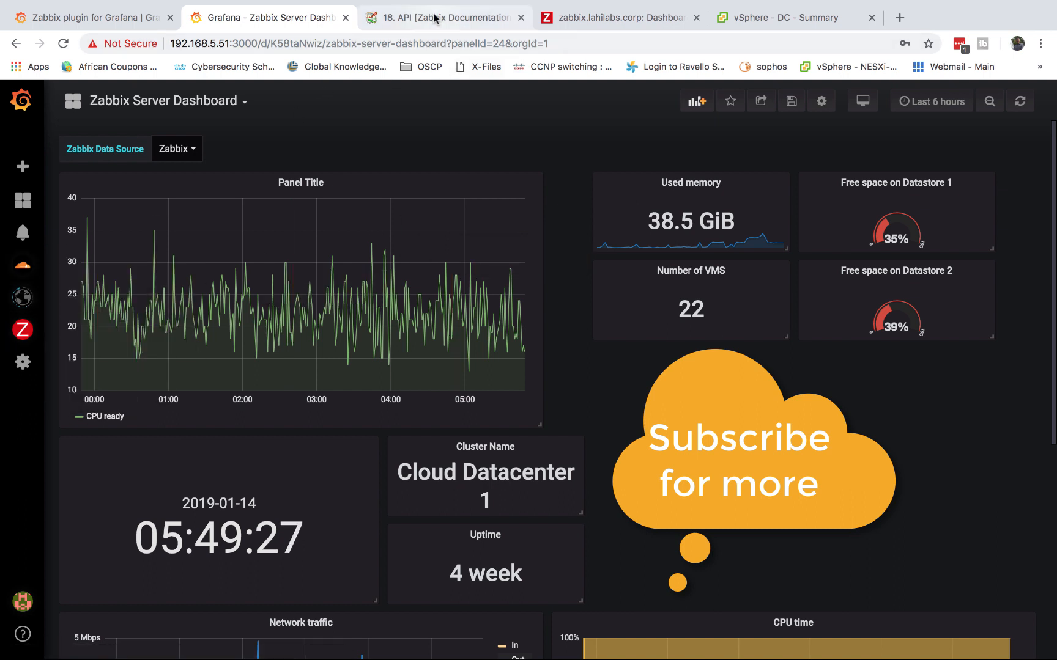
pyautogui.click(611, 15)
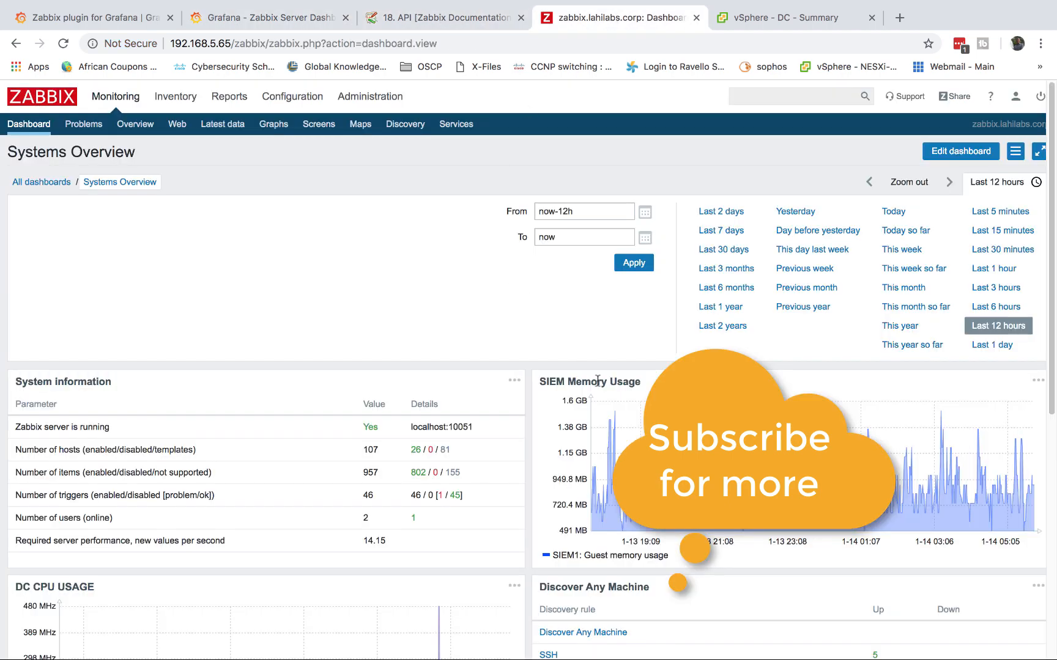
# Look through the Systems Overview widgets, then return to the Grafana Zabbix Server Dashboard tab
pyautogui.scroll(-3, 598, 381)
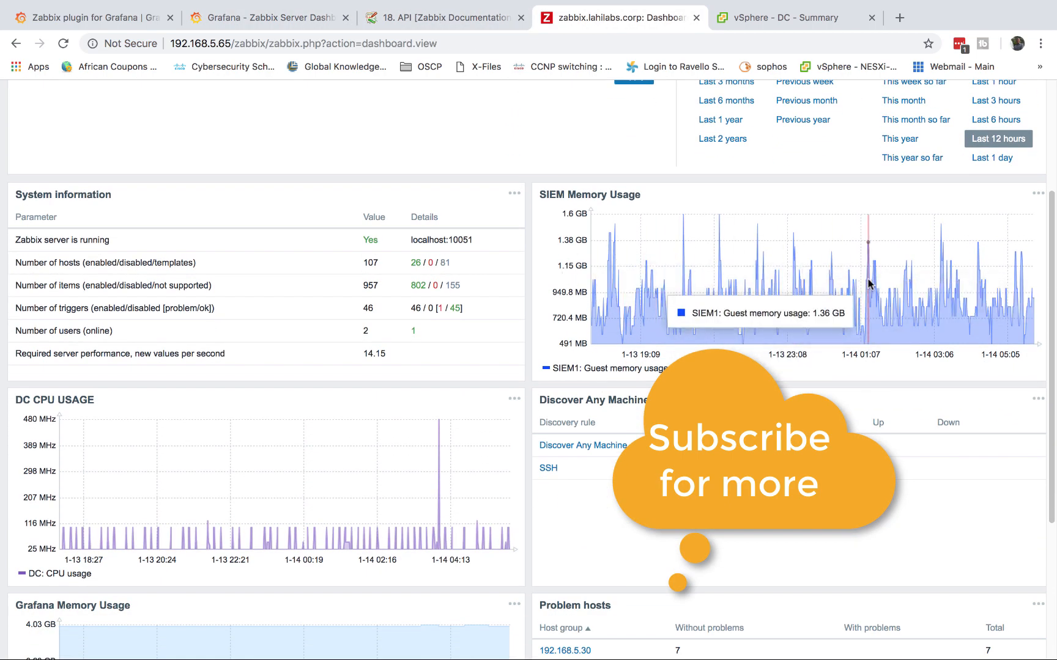
pyautogui.scroll(-3, 586, 302)
pyautogui.scroll(6, 651, 302)
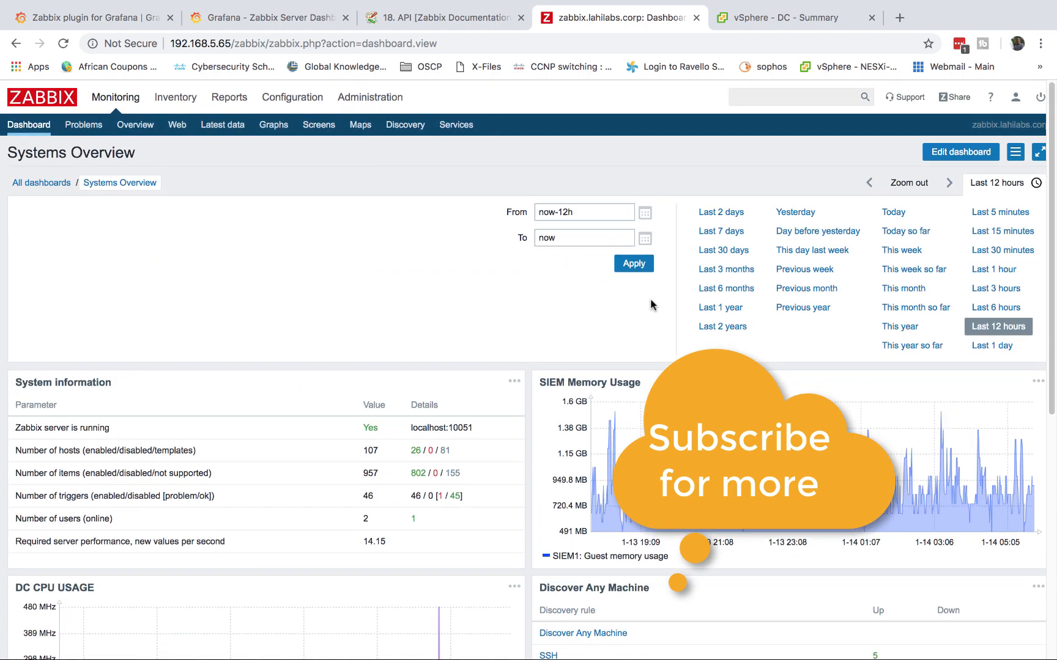
pyautogui.click(240, 23)
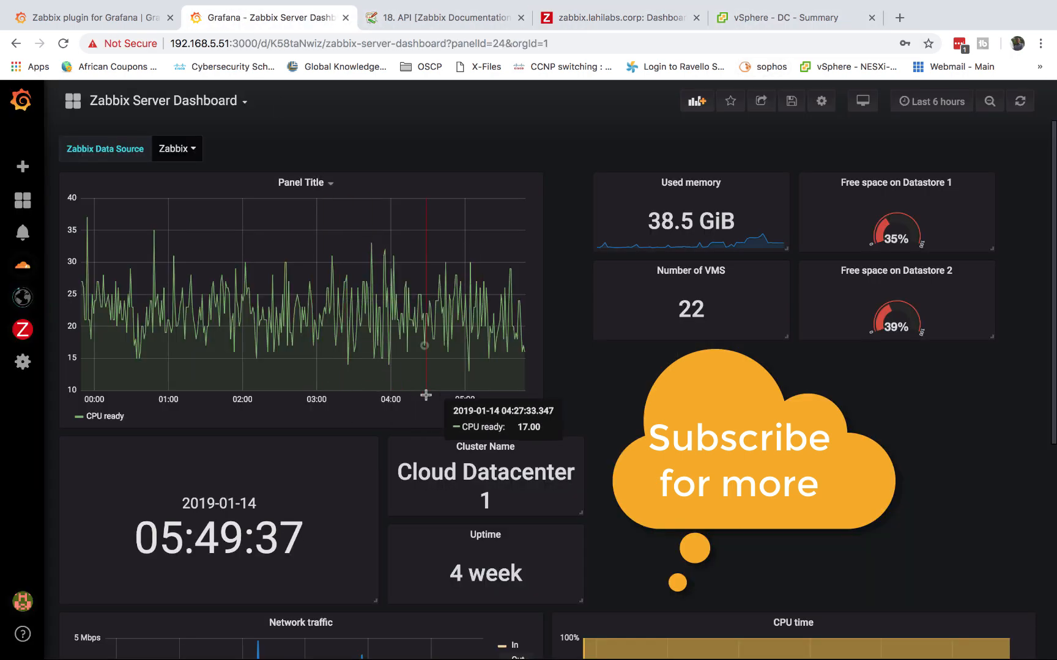
# View the Network traffic panel on its own, showing In and Out traffic
pyautogui.scroll(-6, 425, 395)
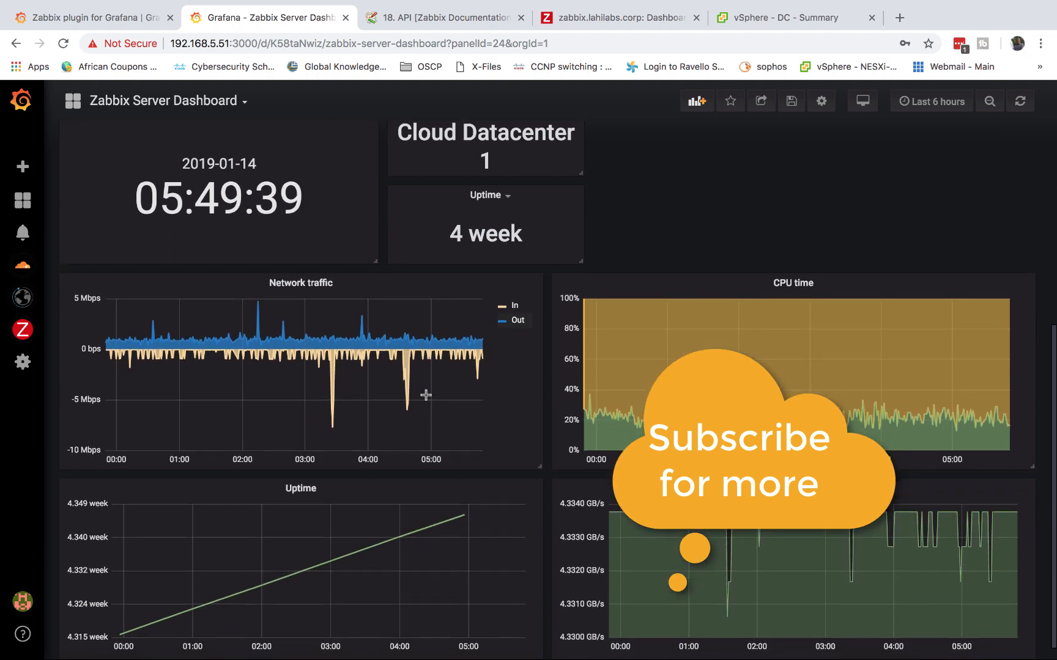
pyautogui.click(336, 282)
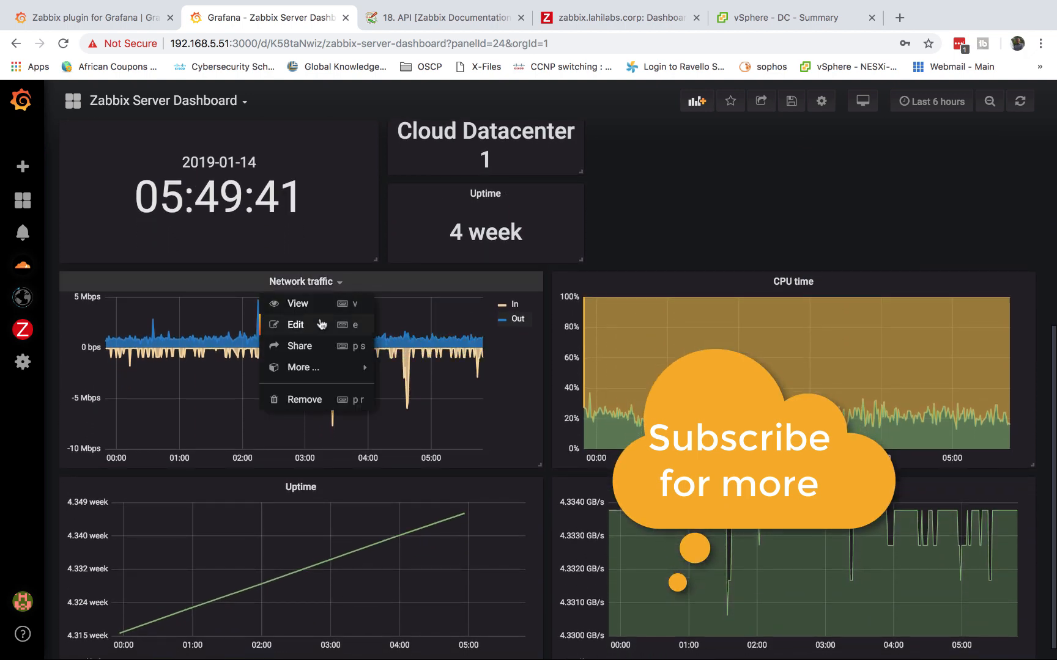
pyautogui.click(298, 304)
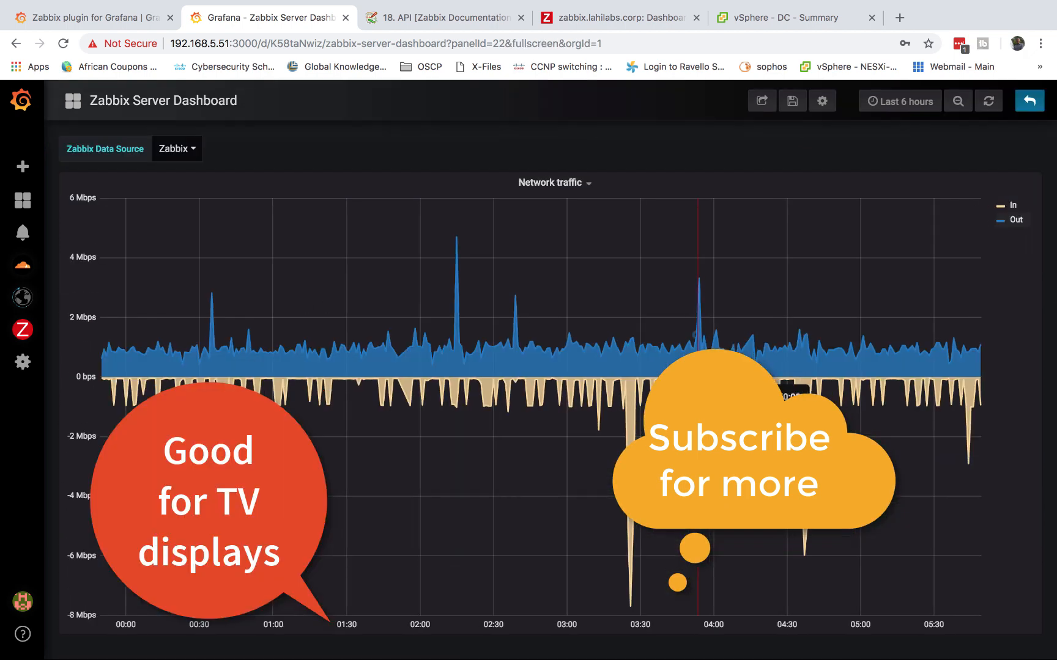